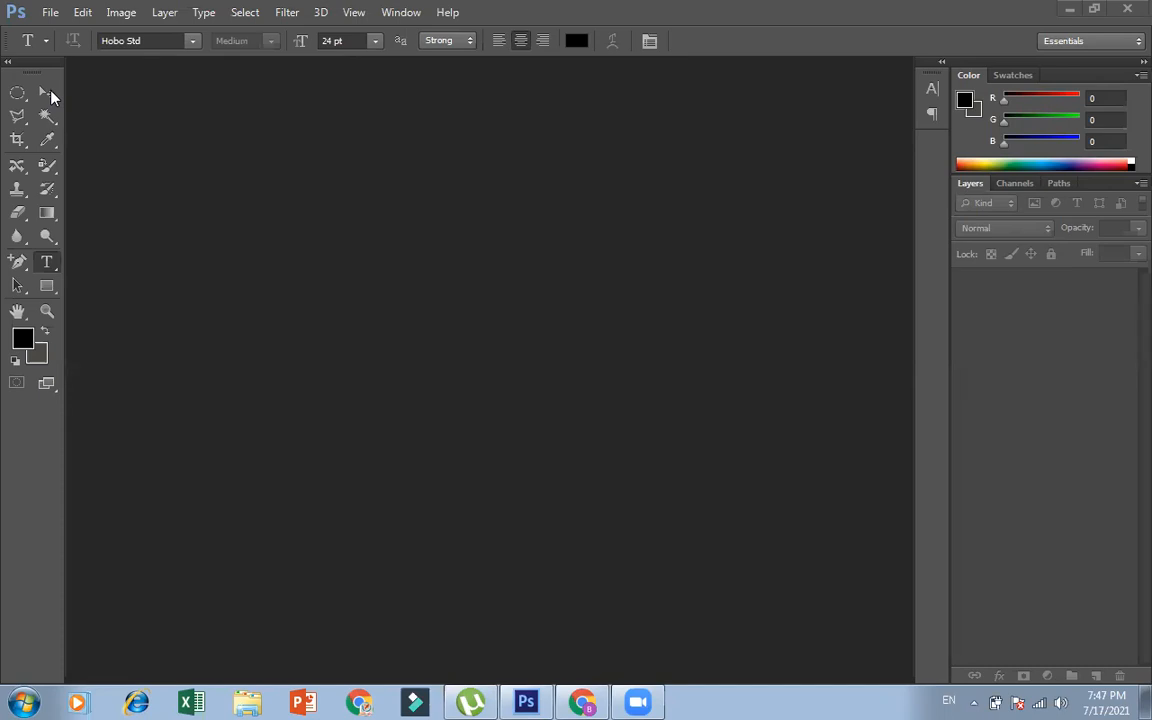
Open the photo of the man holding a Canon camera from the PHOTO CLASS folder on Local Disk (E:)
left_click(48, 12)
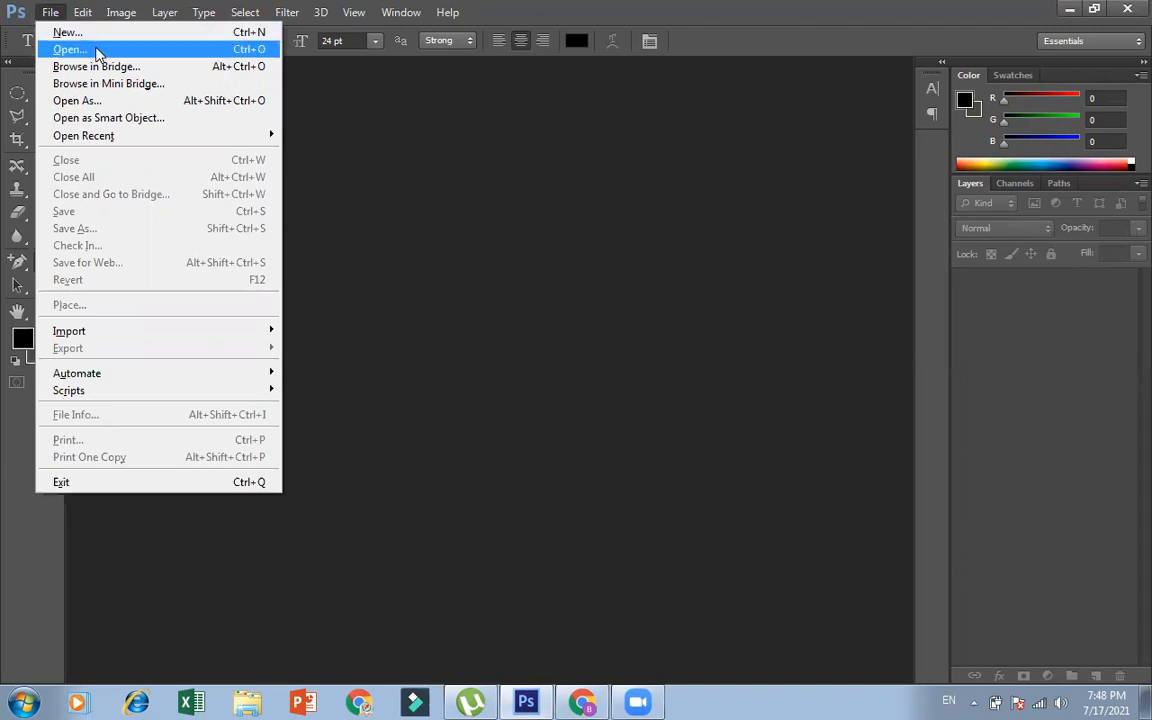
left_click(97, 50)
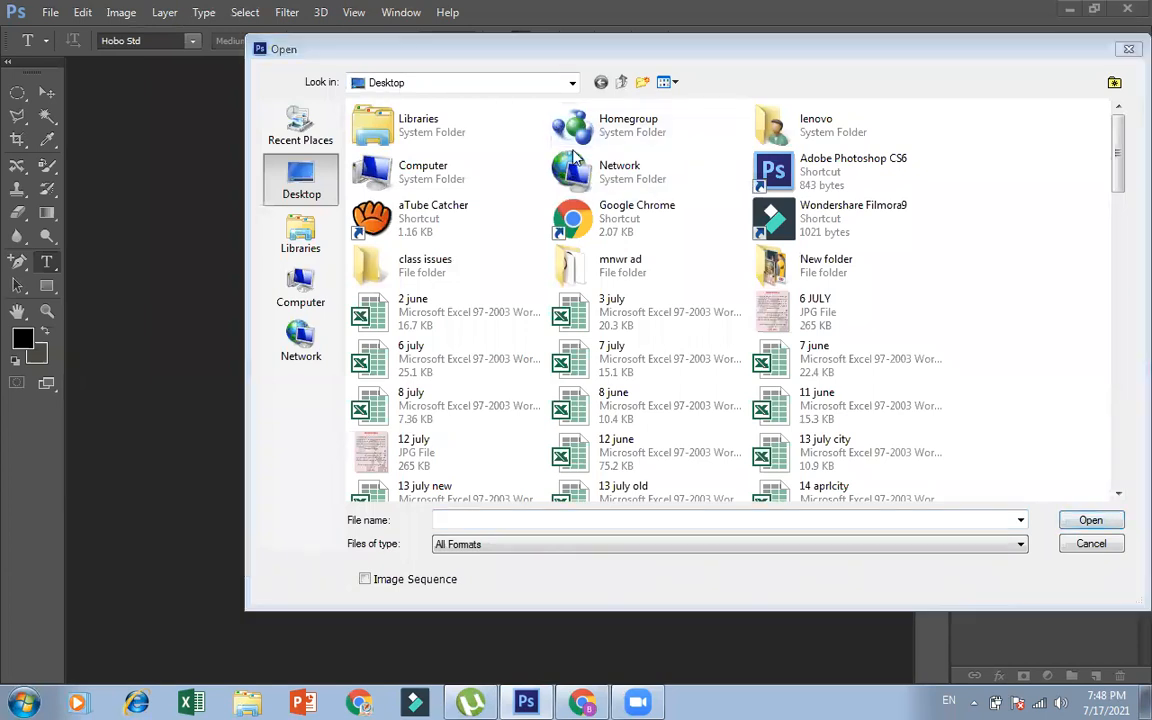
left_click(572, 82)
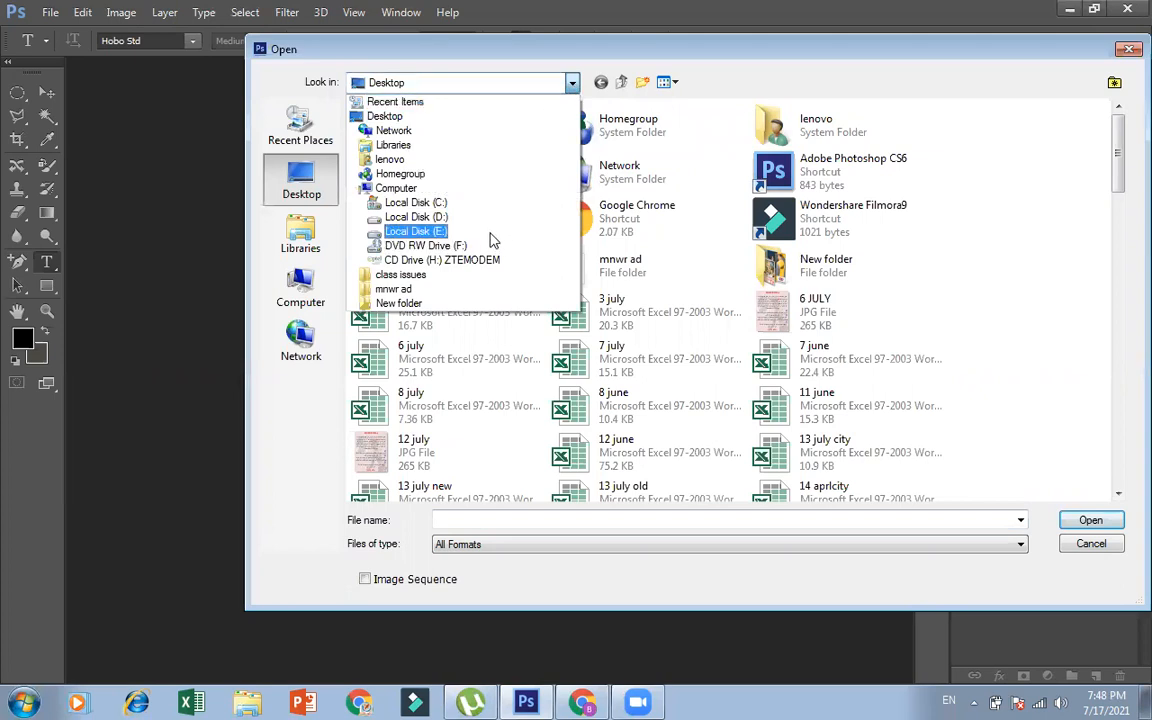
left_click(440, 231)
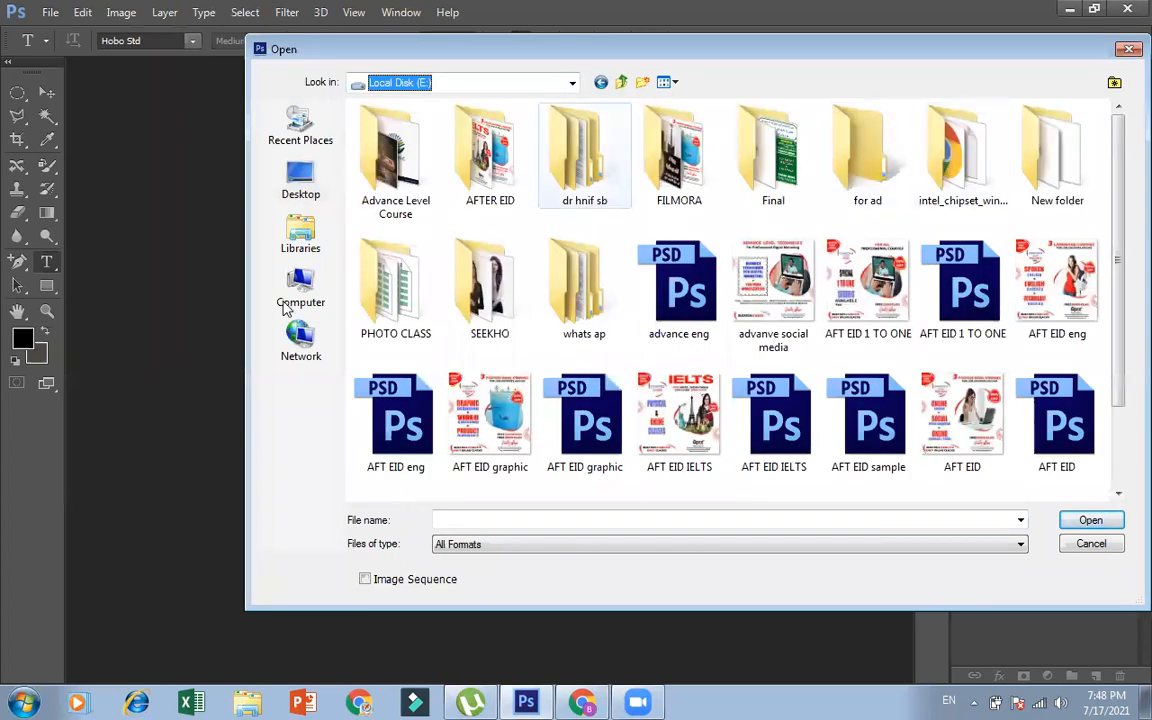
left_click(397, 279)
double_click(397, 279)
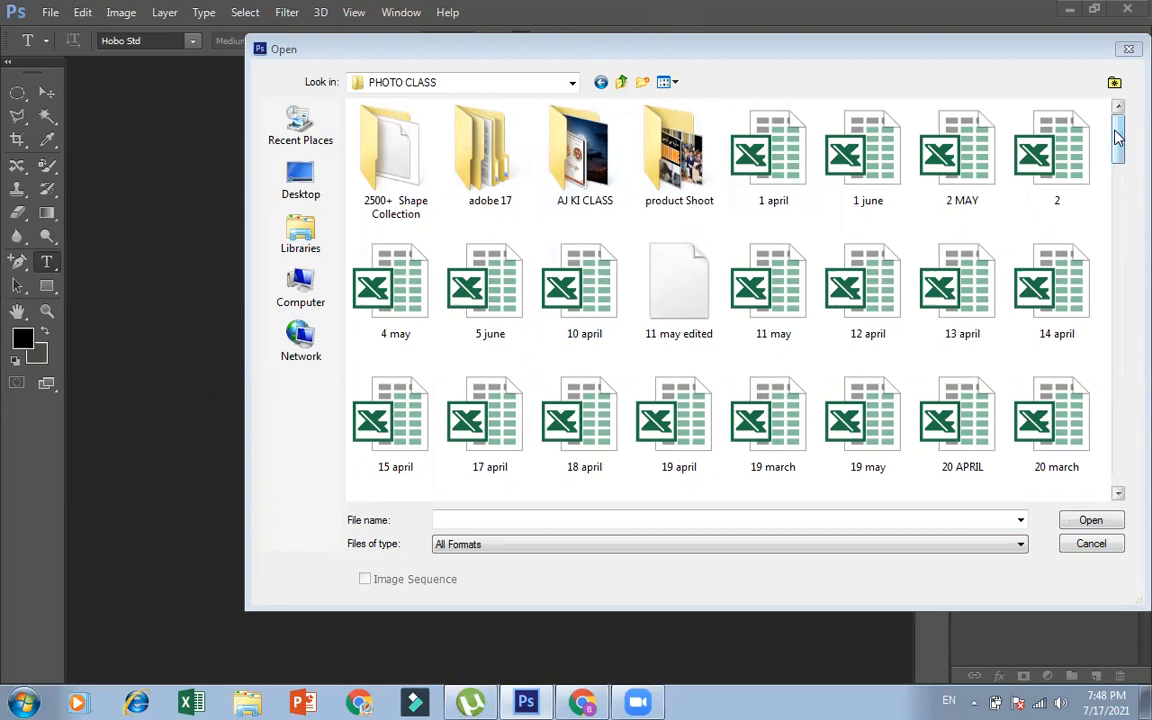
left_click_drag(1118, 138, 1120, 381)
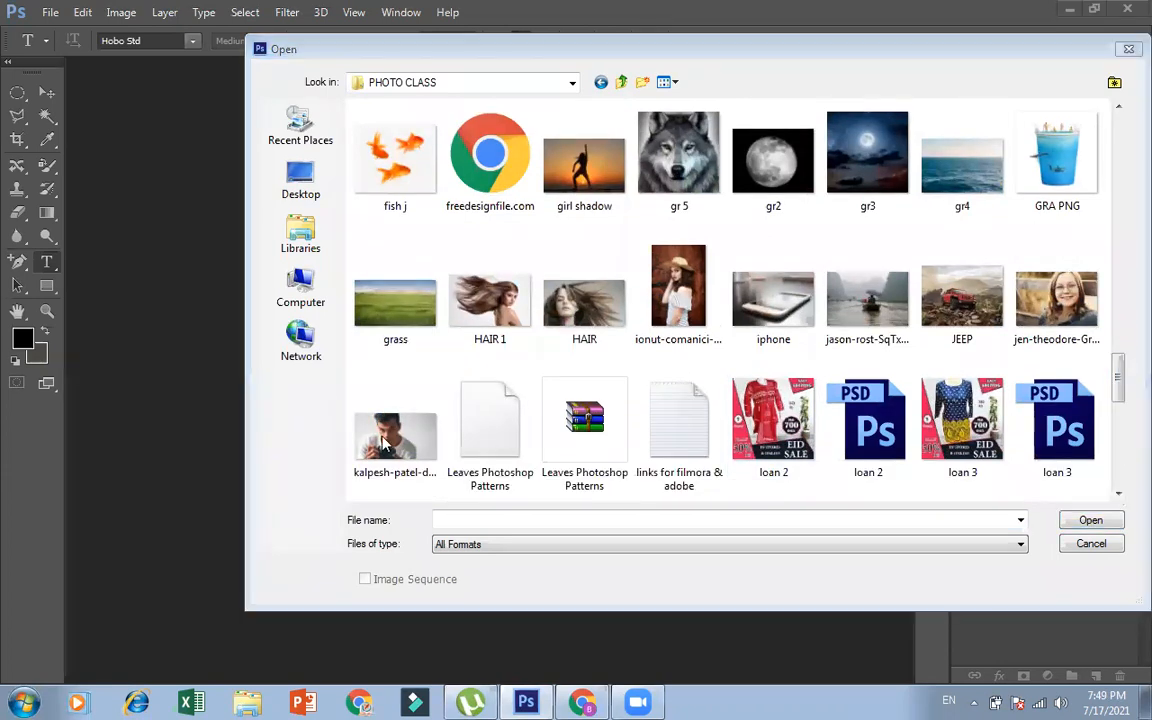
left_click(365, 401)
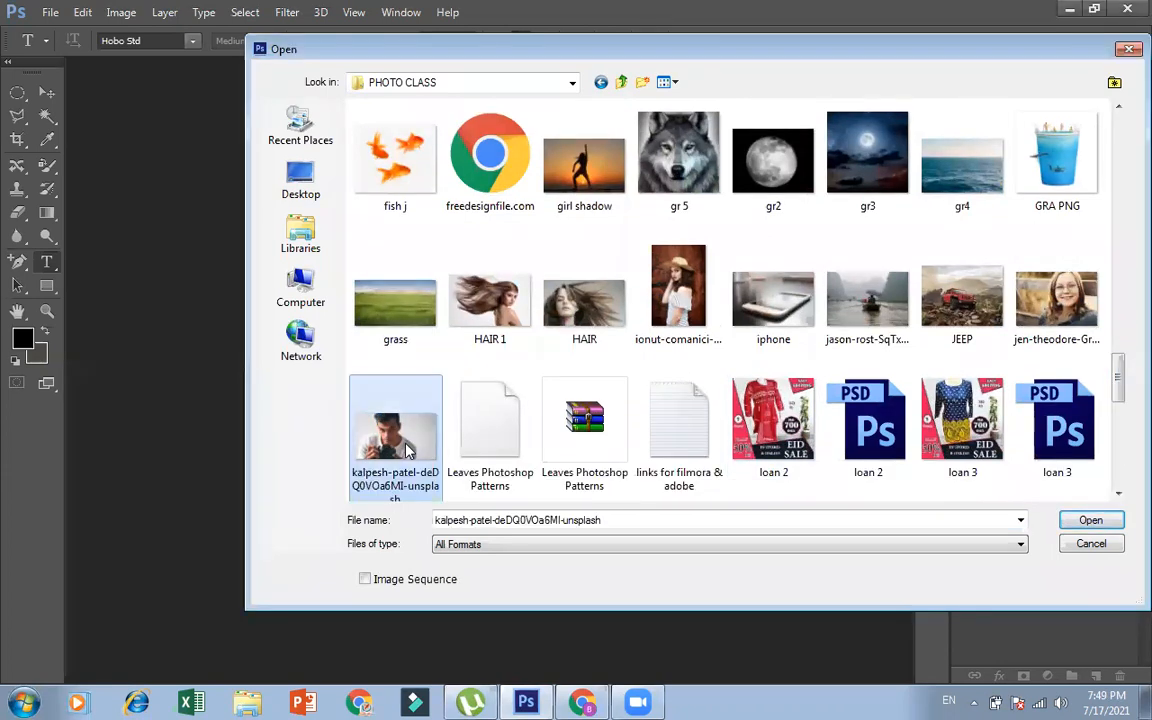
left_click(1073, 522)
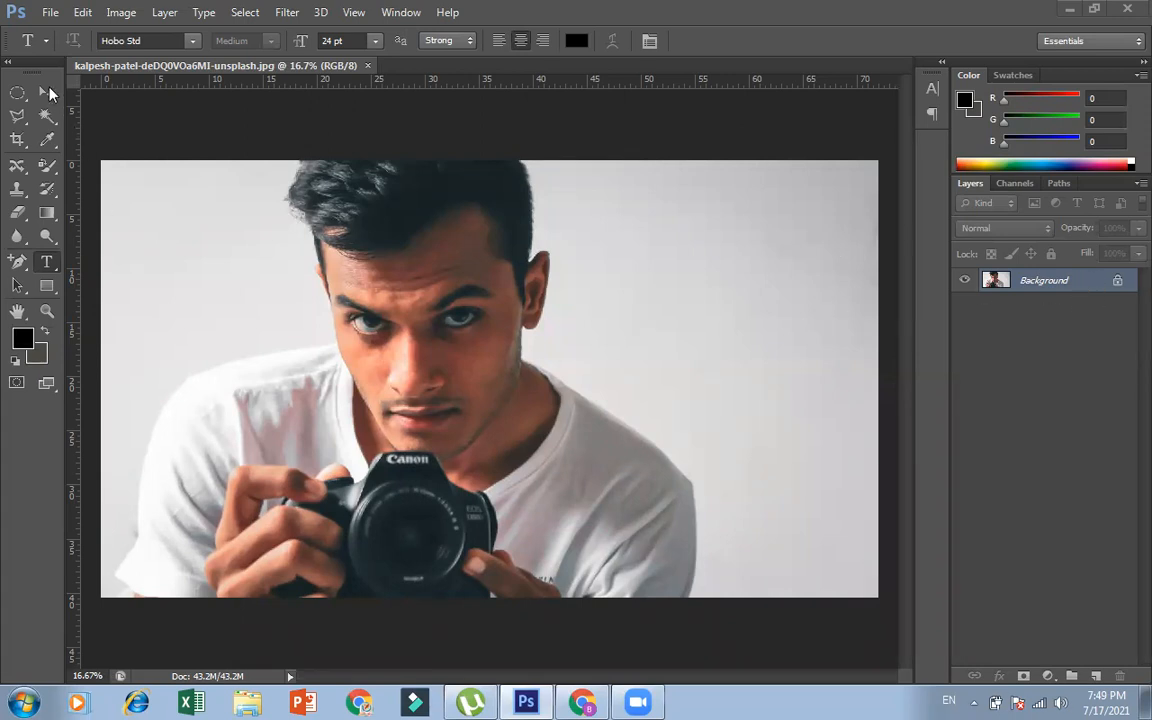
Convert the locked Background into a regular layer named Layer 0, keeping Normal mode and 100% opacity
double_click(1095, 284)
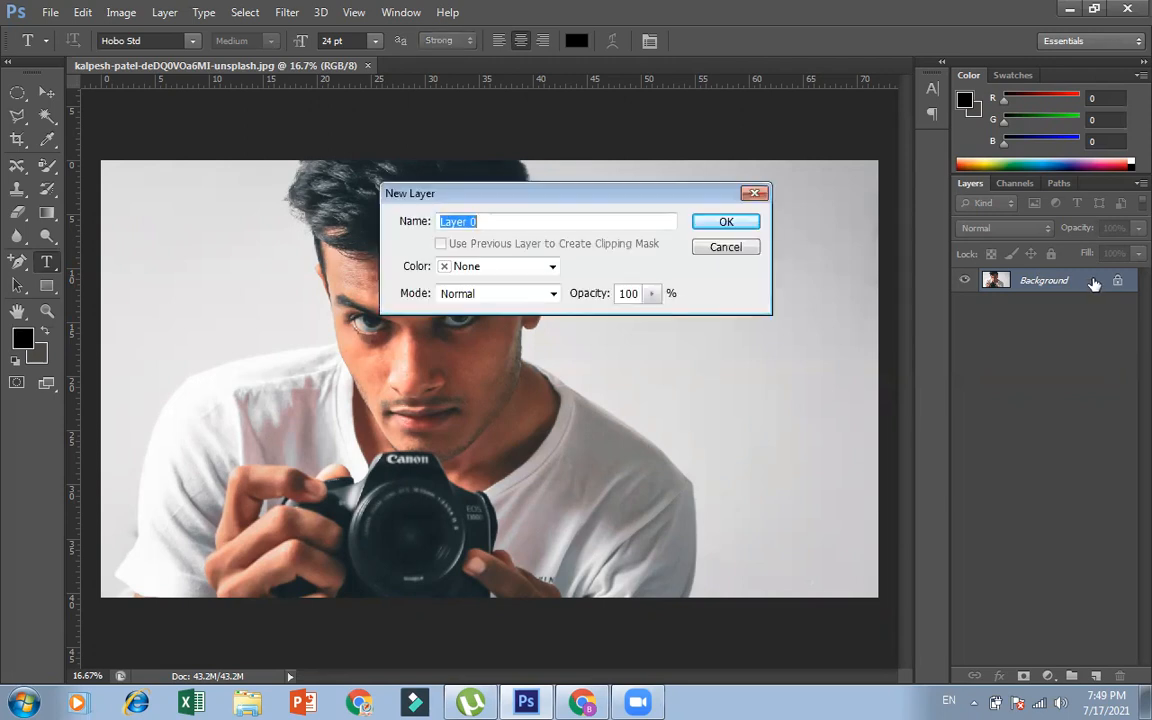
left_click(722, 224)
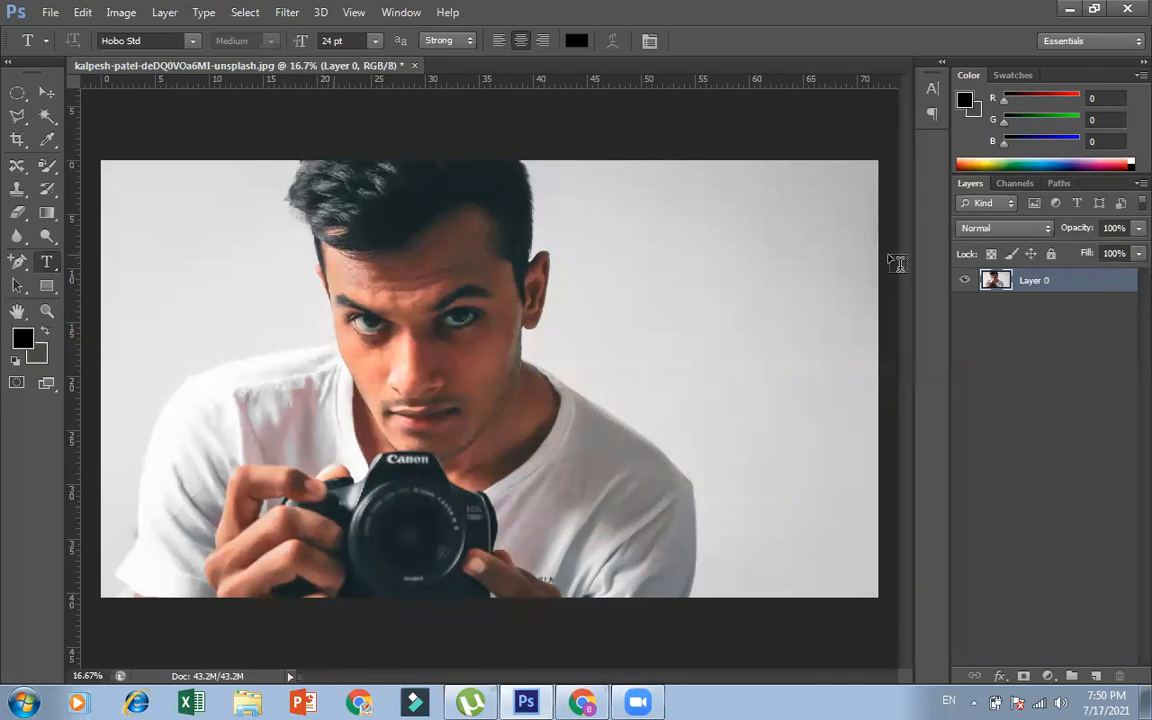
Apply a full lock to Layer 0, try to edit the locked layer, and remove the lock again
left_click(1050, 253)
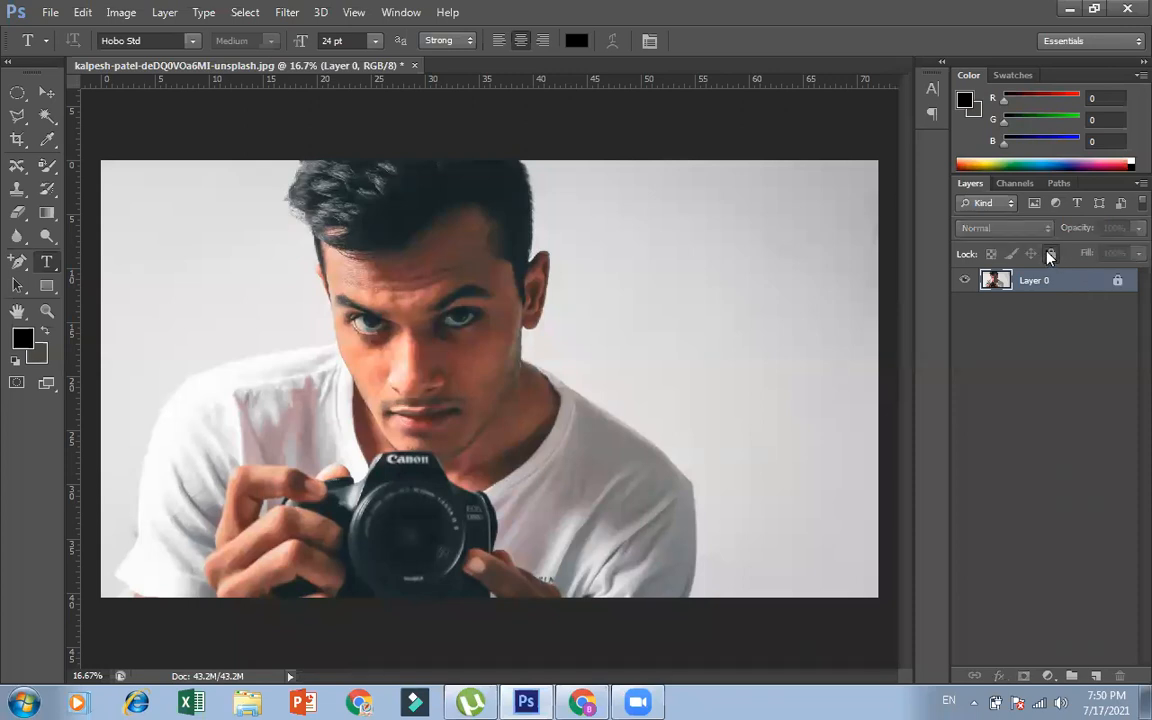
double_click(1105, 285)
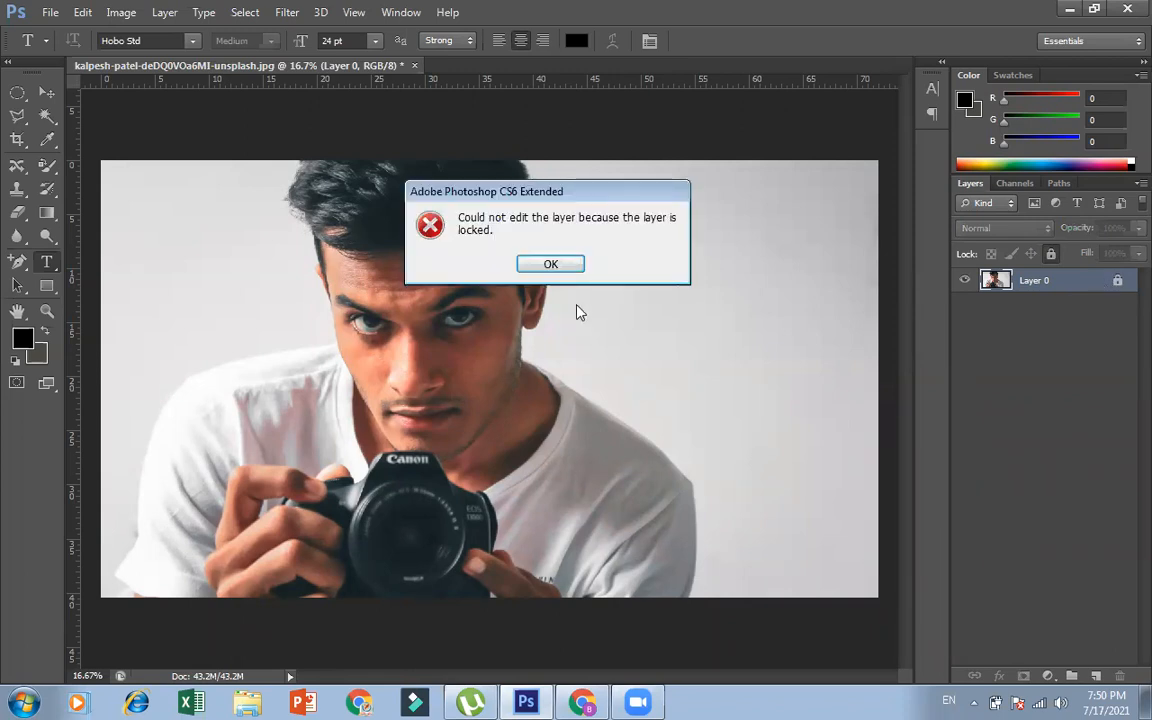
left_click(549, 265)
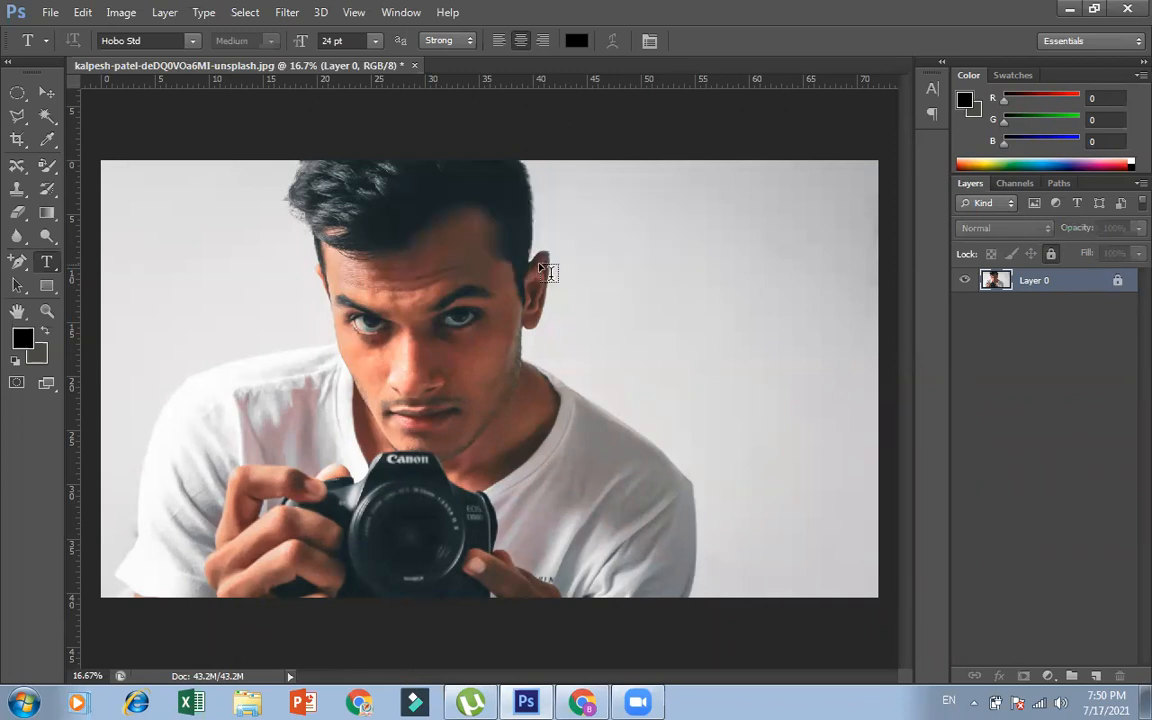
left_click(1049, 255)
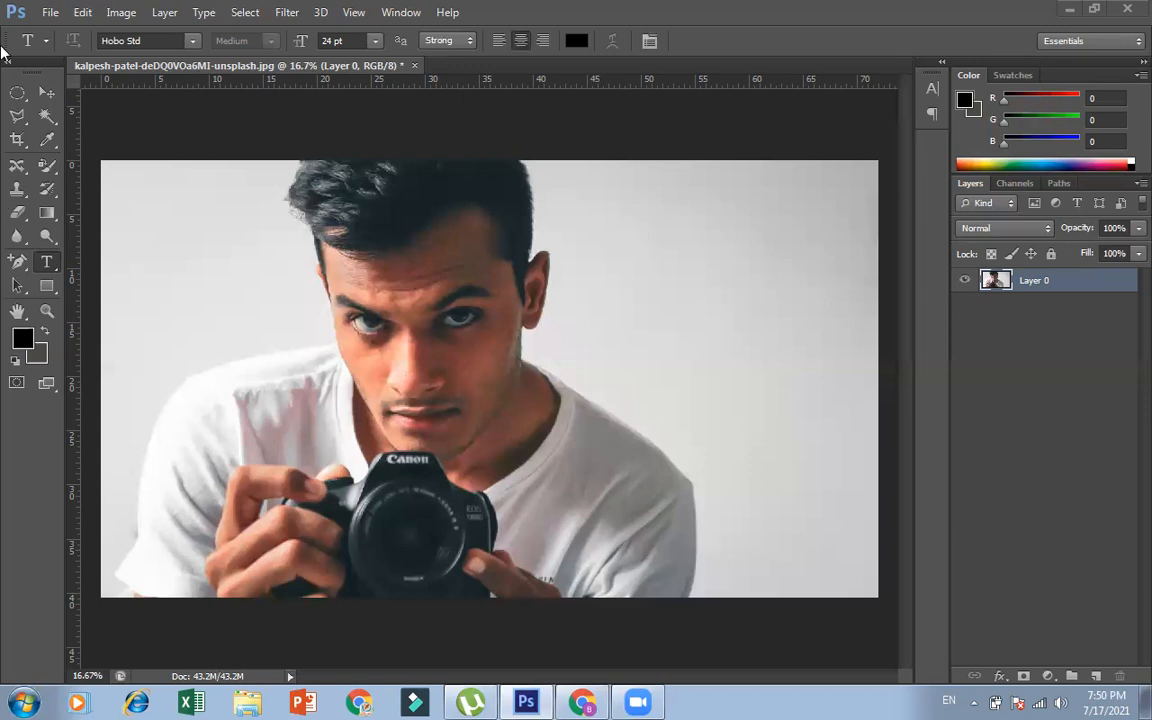
Draw a rough round freehand Lasso selection on the empty wall beside the man's head and deselect it
left_click(17, 97)
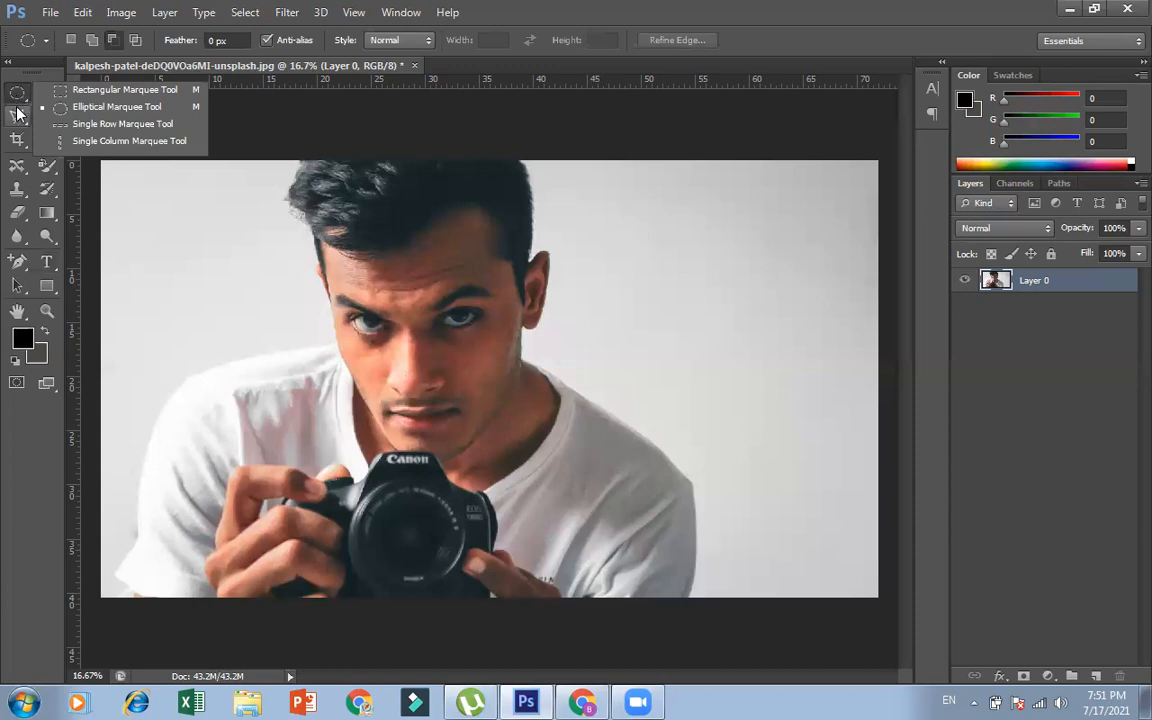
left_click(17, 115)
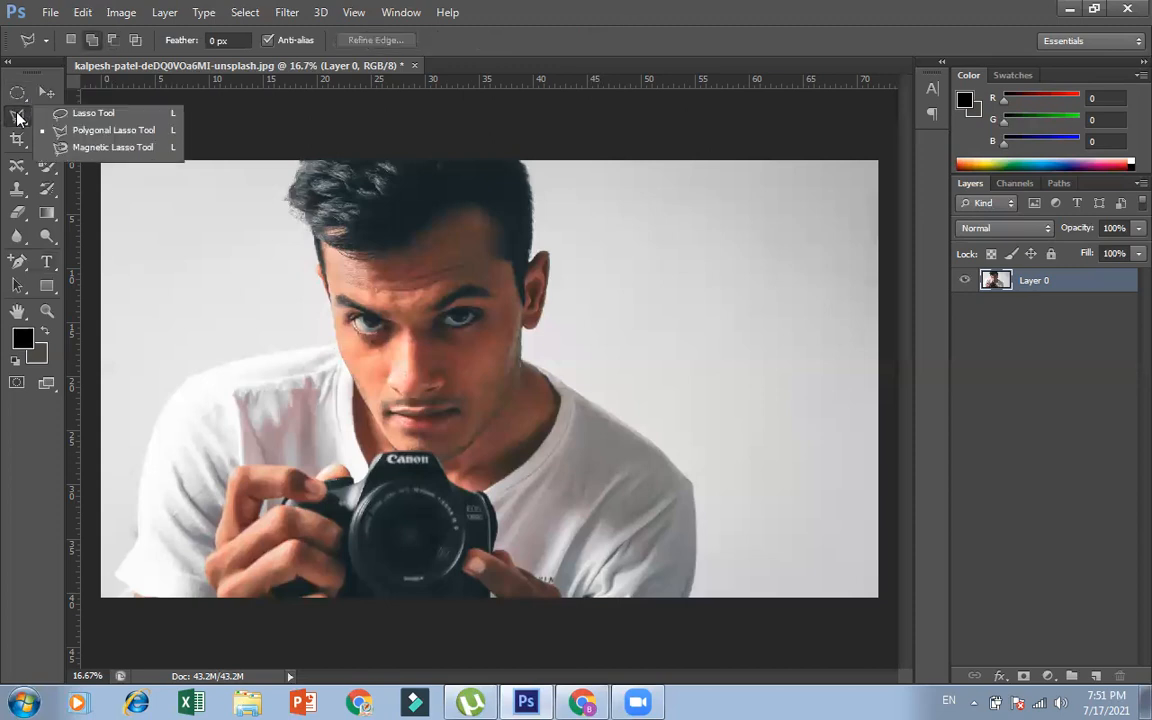
left_click(88, 115)
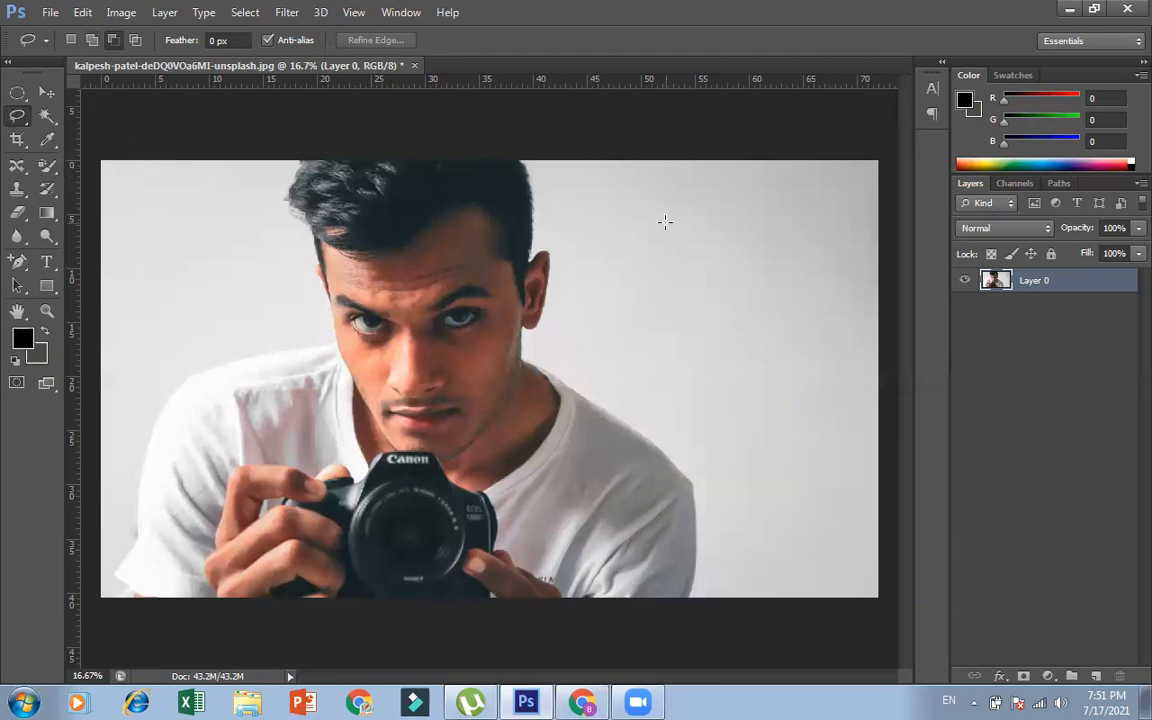
mouse_move(665, 222)
left_mouse_down()
mouse_move(643, 280)
mouse_move(679, 331)
mouse_move(744, 332)
mouse_move(804, 305)
mouse_move(809, 248)
mouse_move(791, 211)
mouse_move(692, 183)
mouse_move(665, 224)
left_mouse_up()
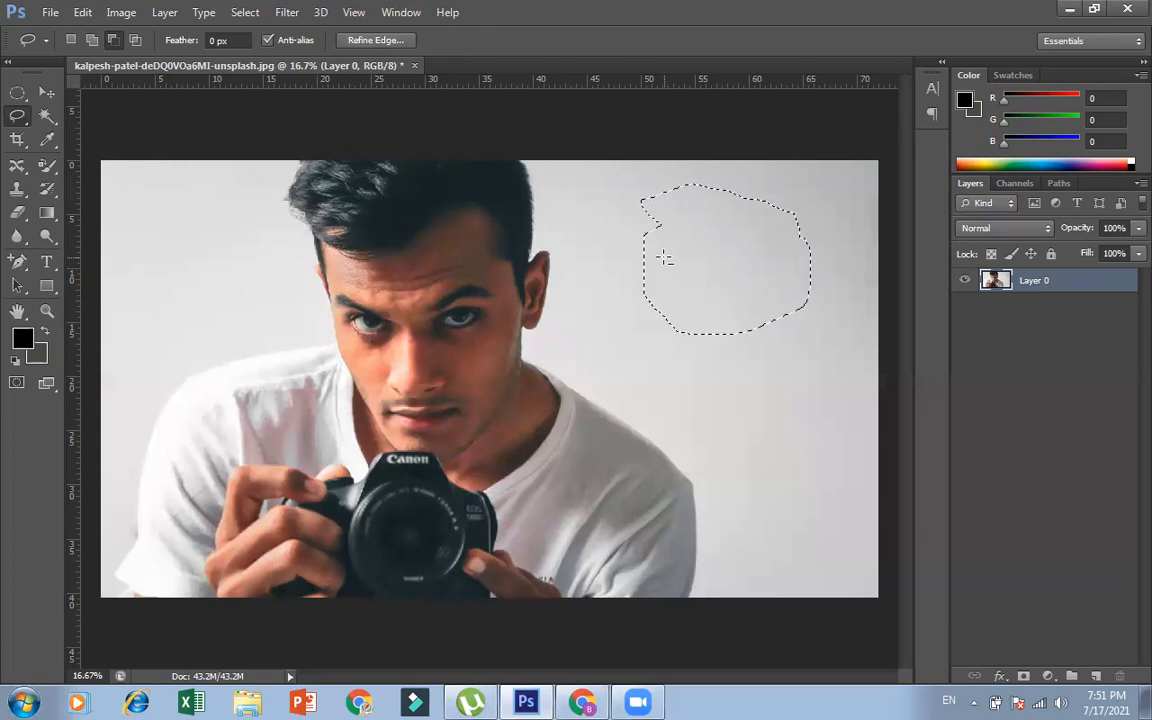
key("ctrl+d")
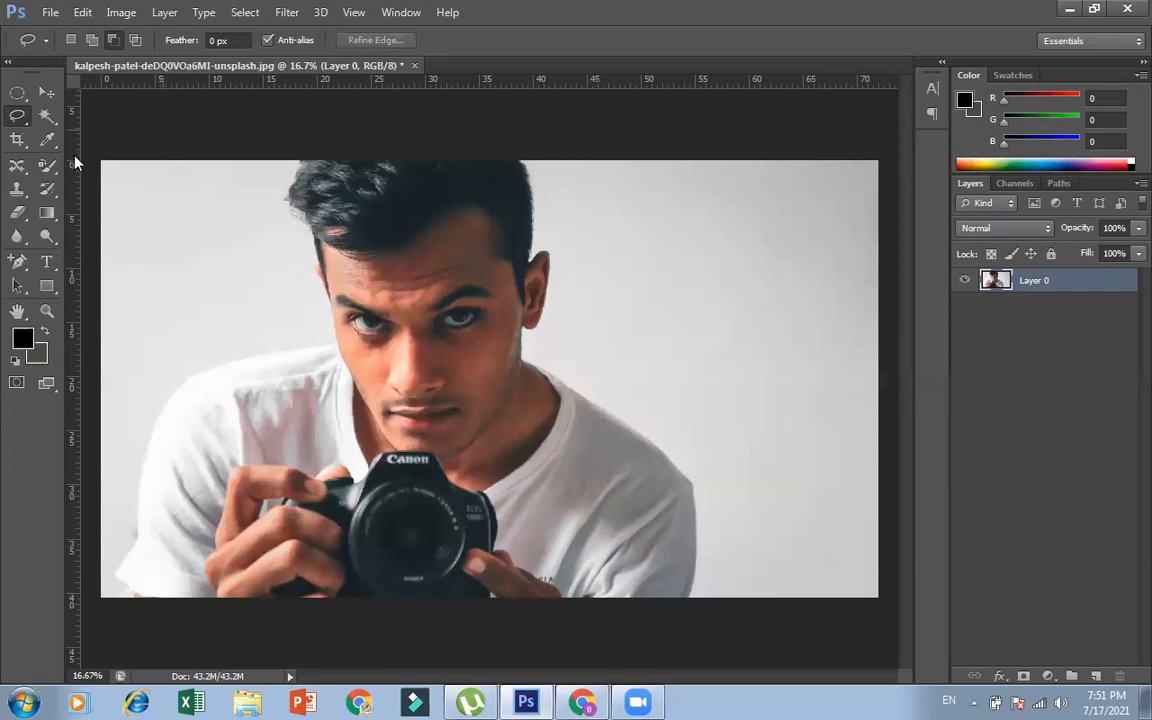
Draw a triangular selection with the Polygonal Lasso on the empty wall beside the man and clear it
left_click(14, 117)
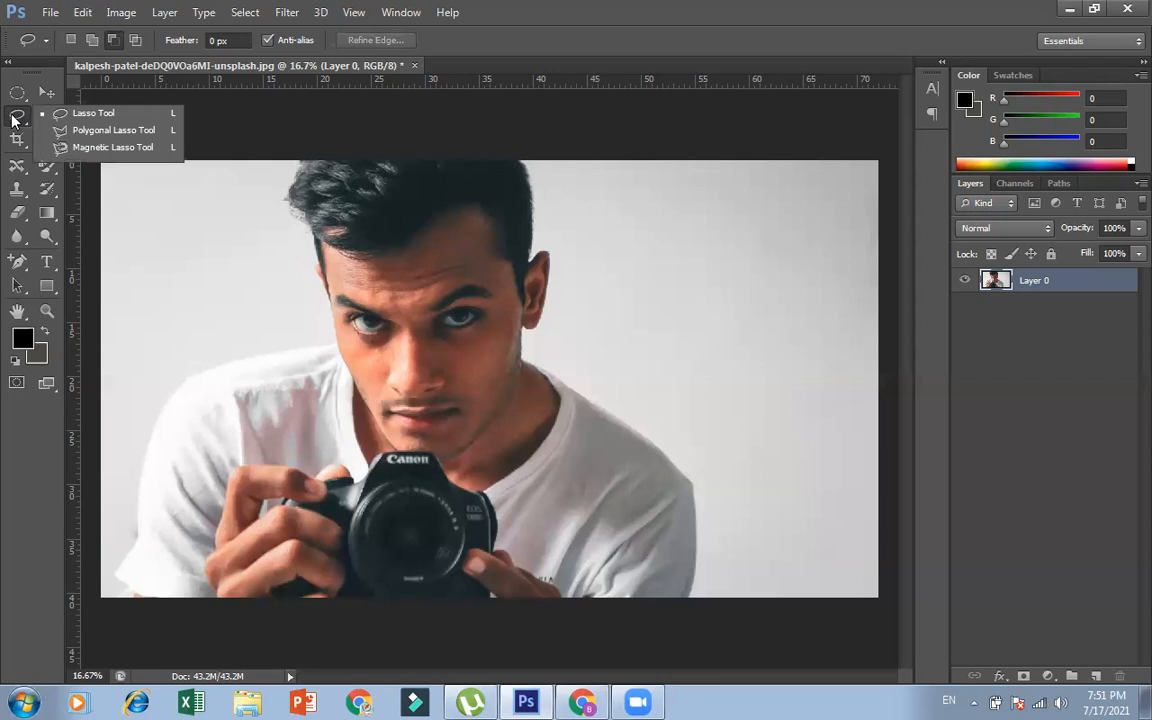
left_click(105, 131)
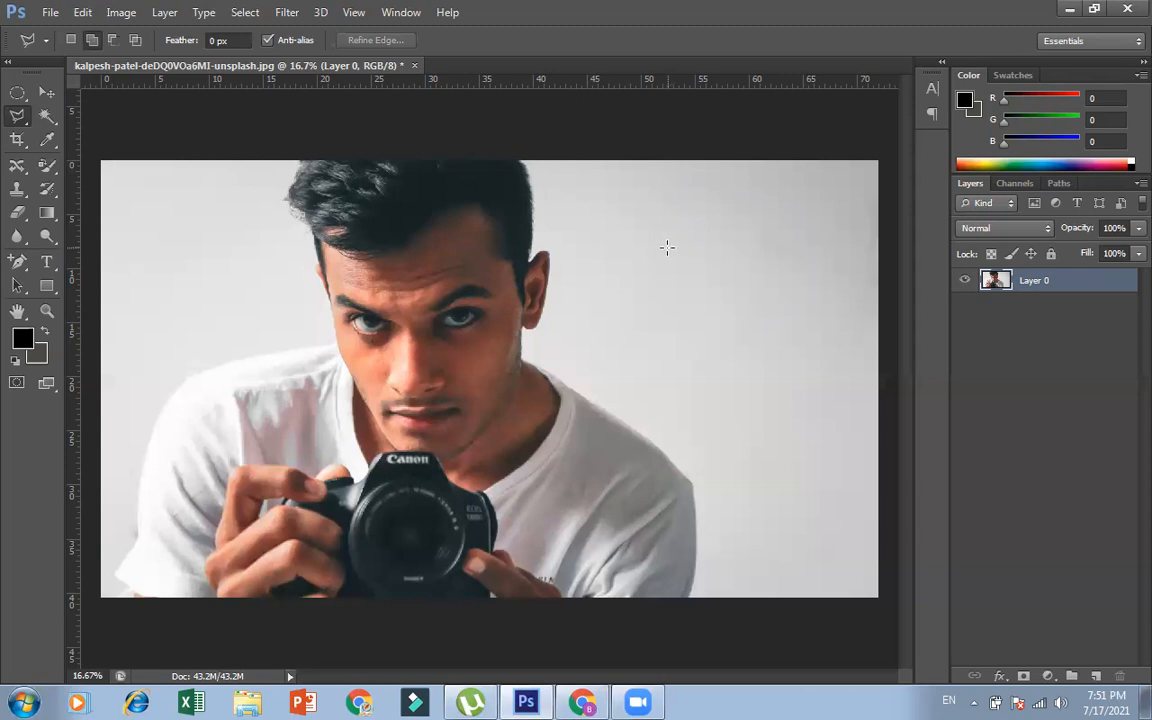
left_click(616, 228)
left_click(620, 397)
left_click(805, 276)
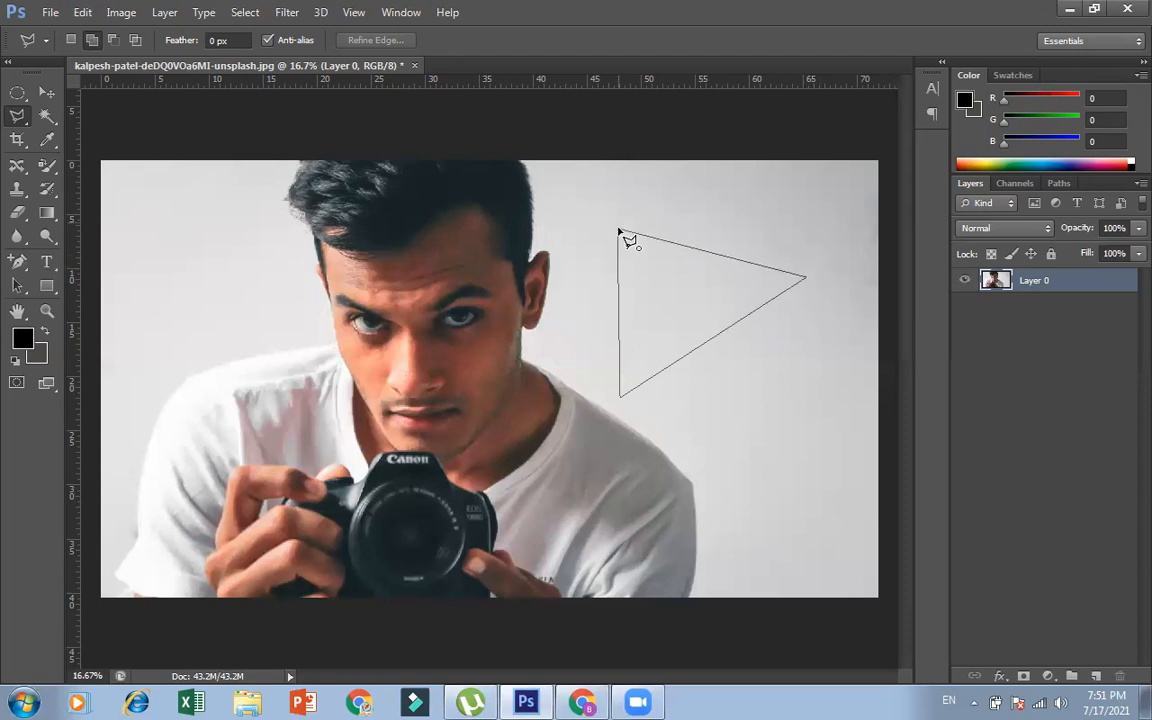
left_click(620, 231)
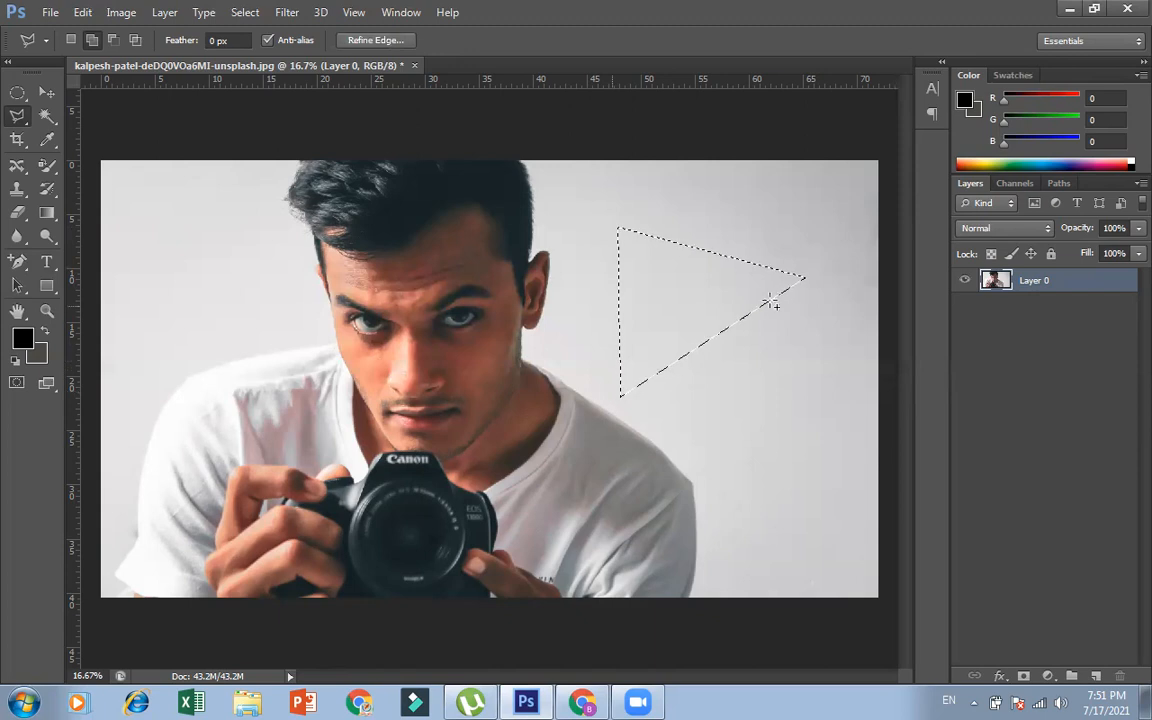
left_click(619, 291)
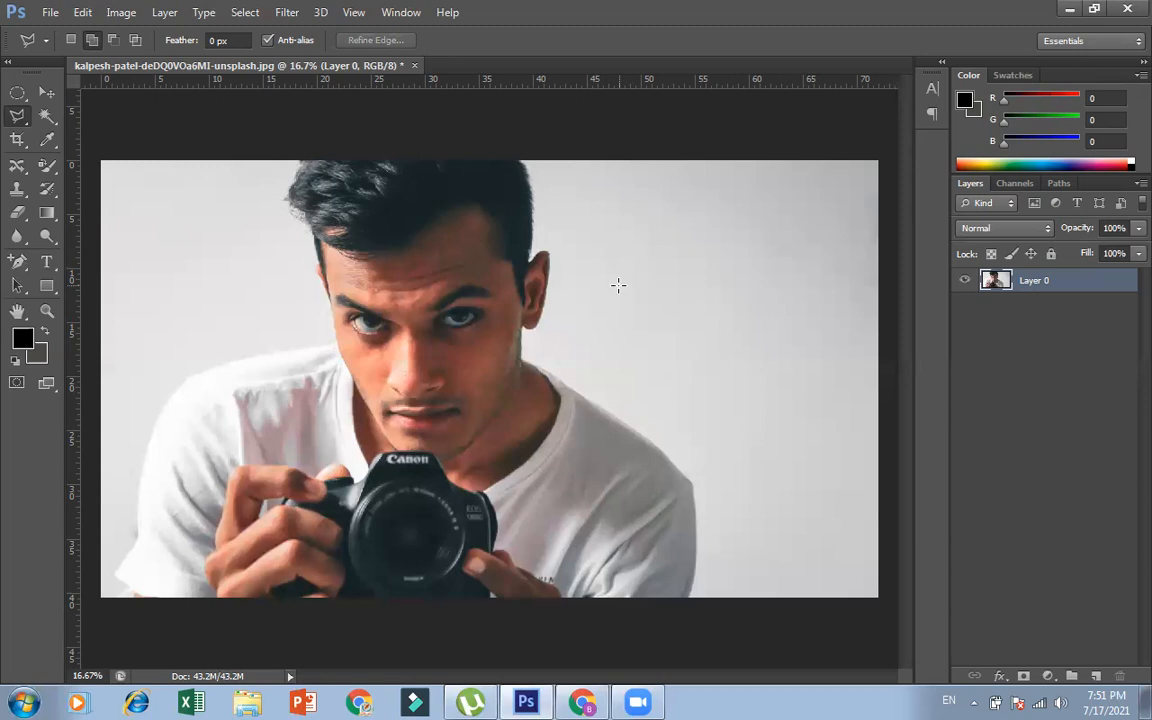
Select the man's T-shirt, hands and camera with the Magnetic Lasso, tracing around the shoulders, neckline and lower photo edge, and keep the selection active
left_click(28, 121)
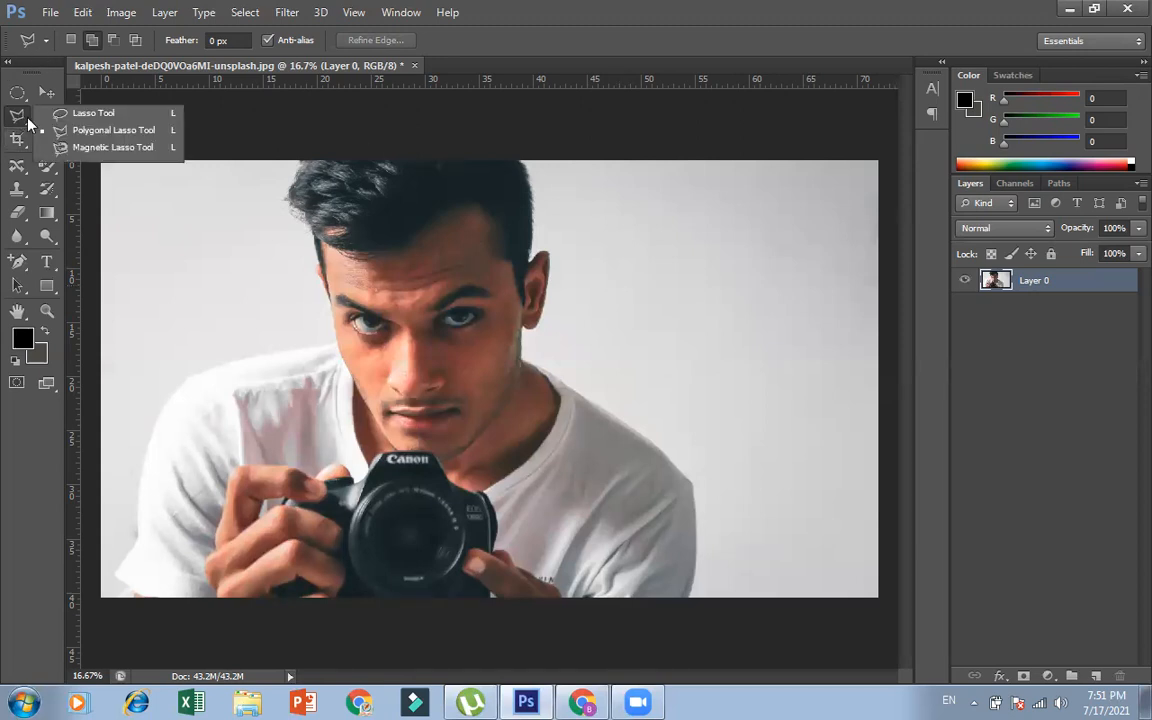
left_click(88, 147)
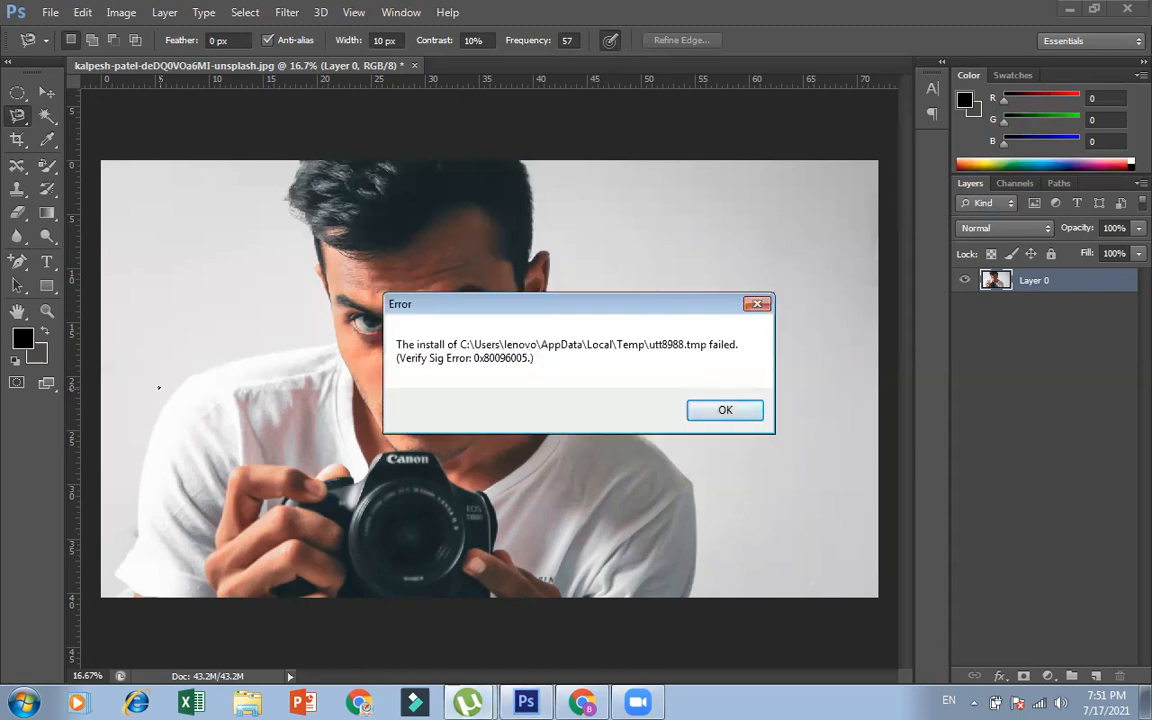
left_click(755, 302)
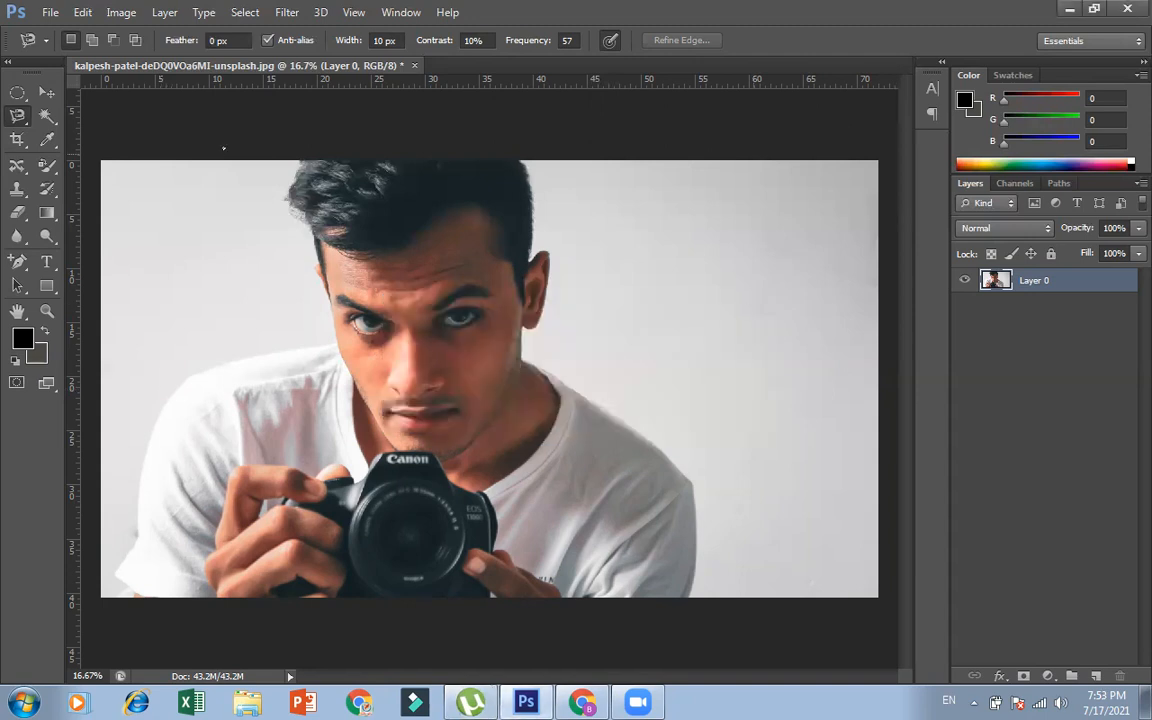
left_click(20, 118)
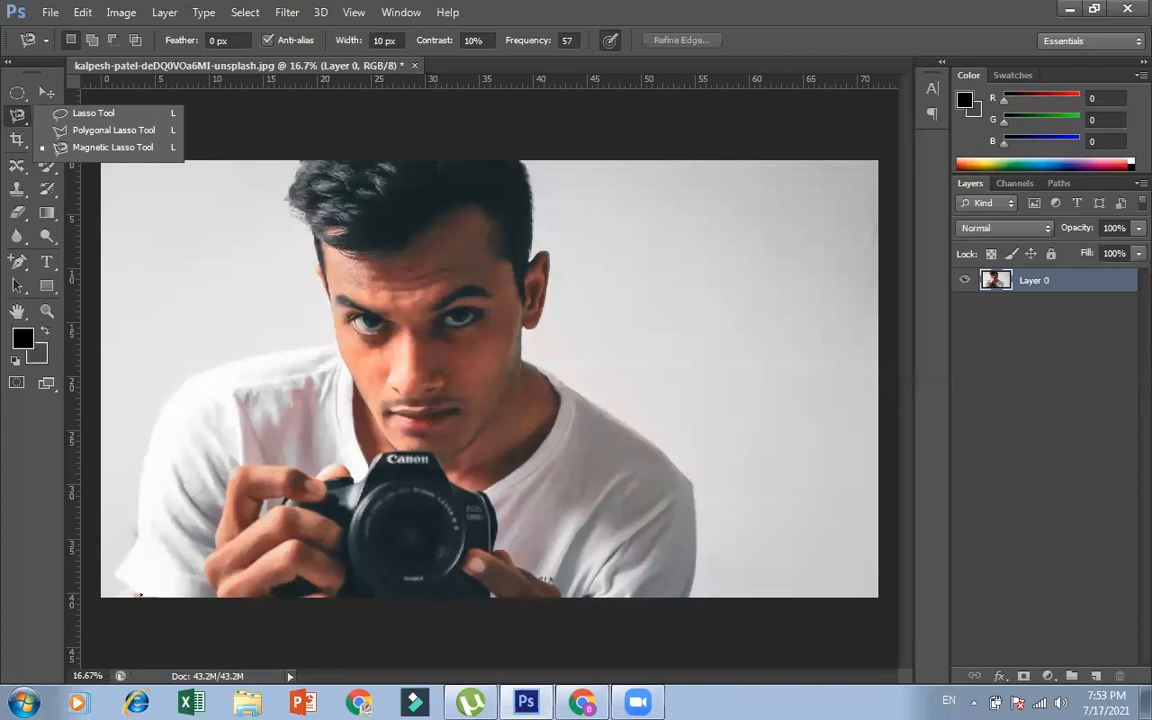
left_click(143, 601)
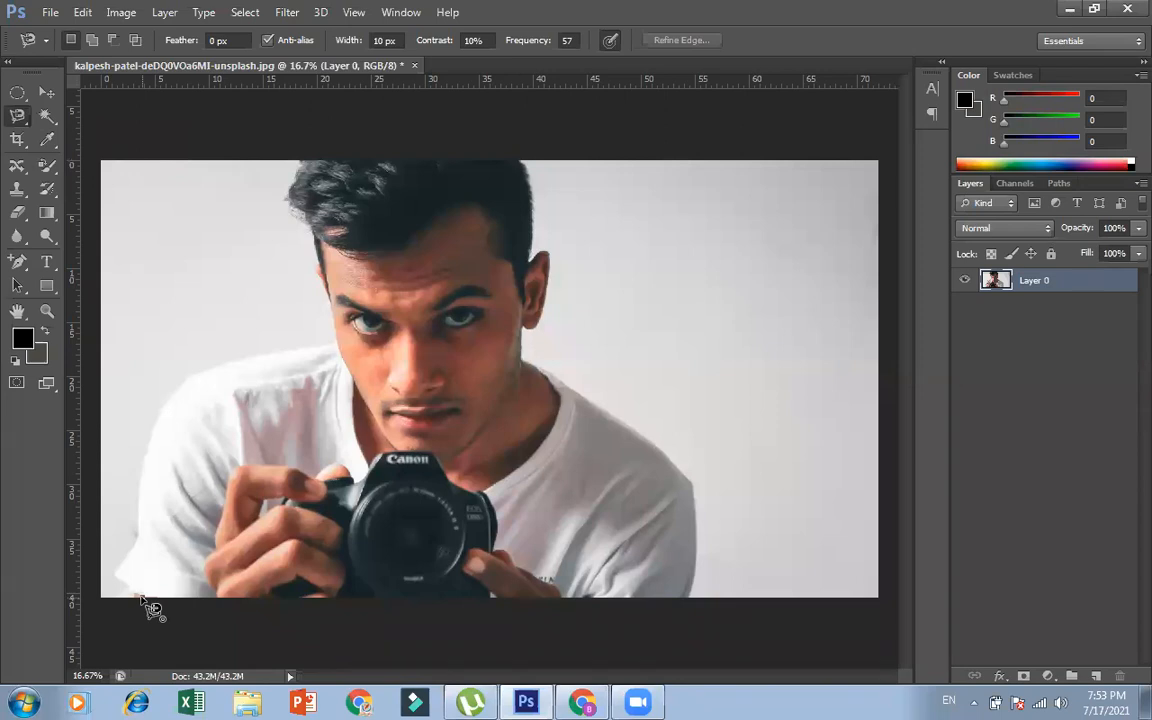
left_click(140, 596)
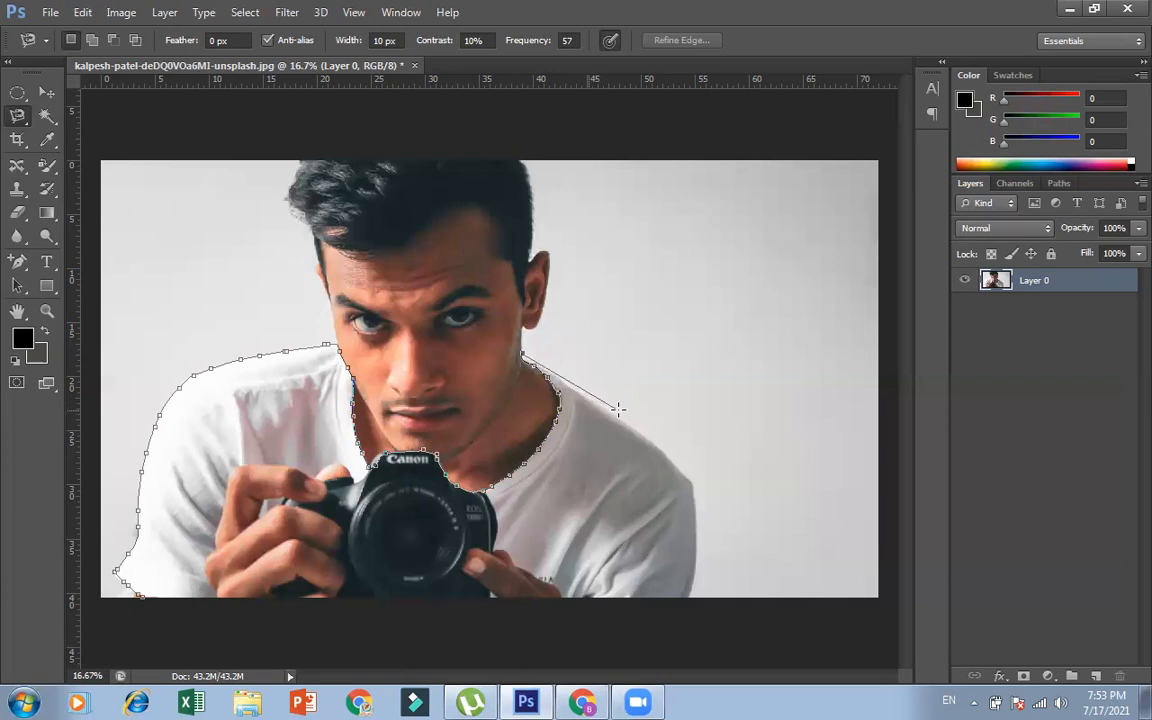
key("BackSpace")
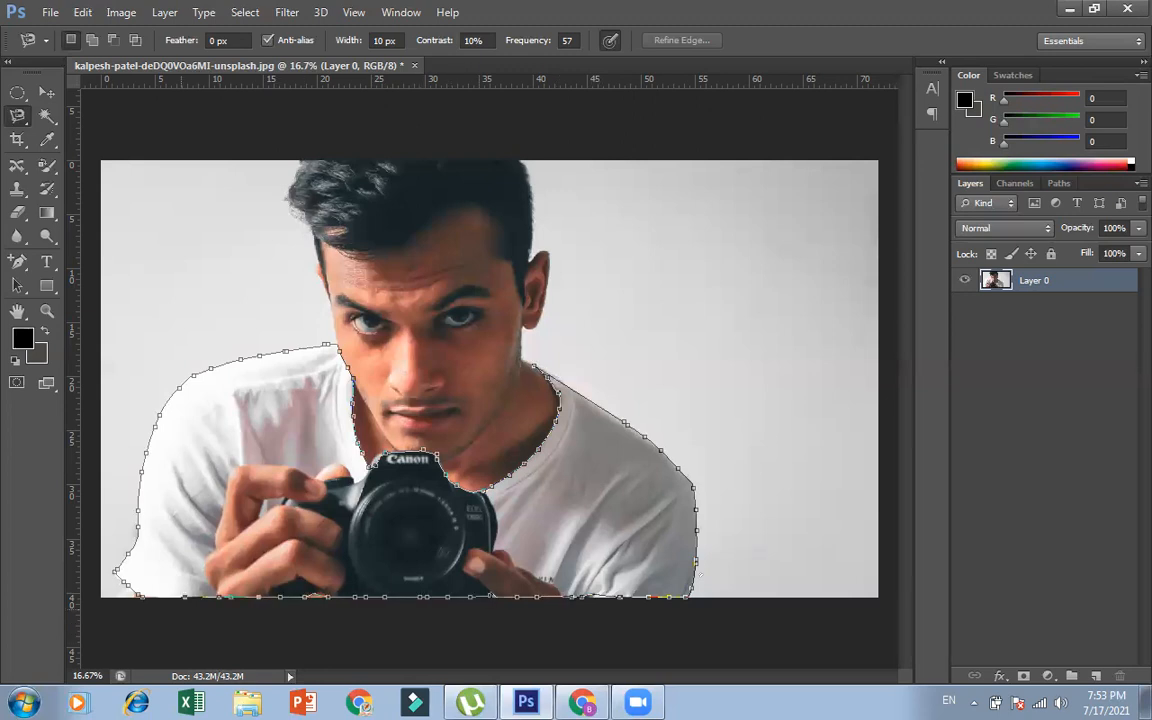
left_click(117, 571)
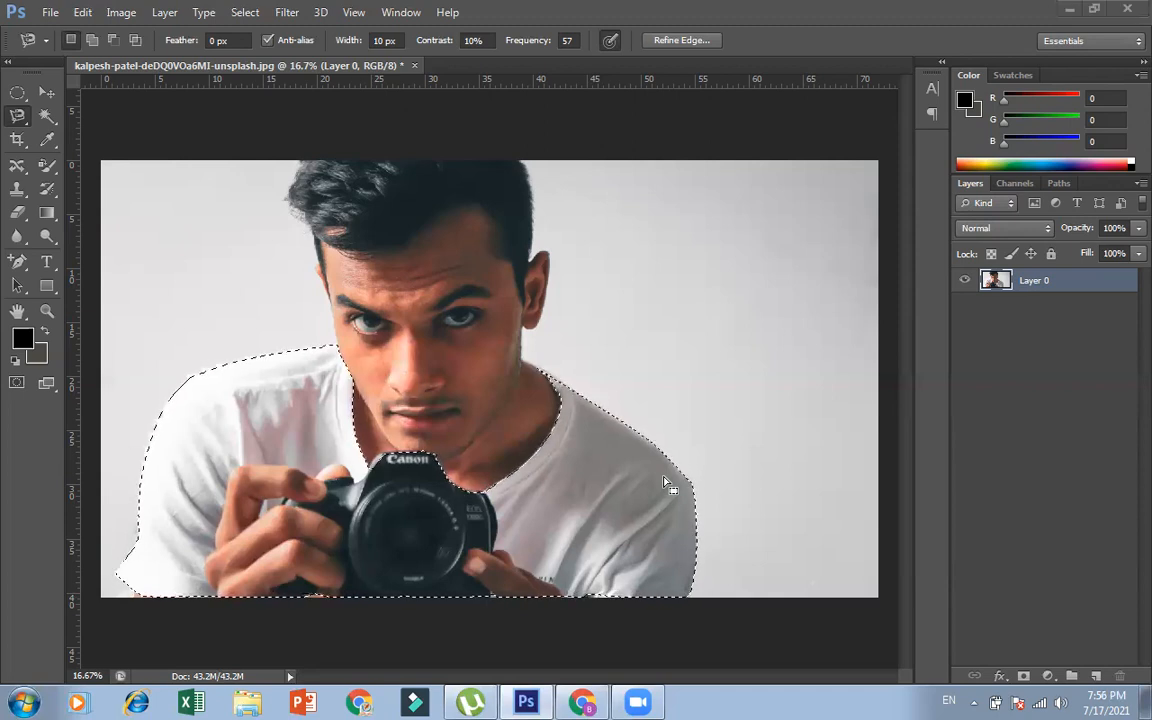
key("ctrl+d")
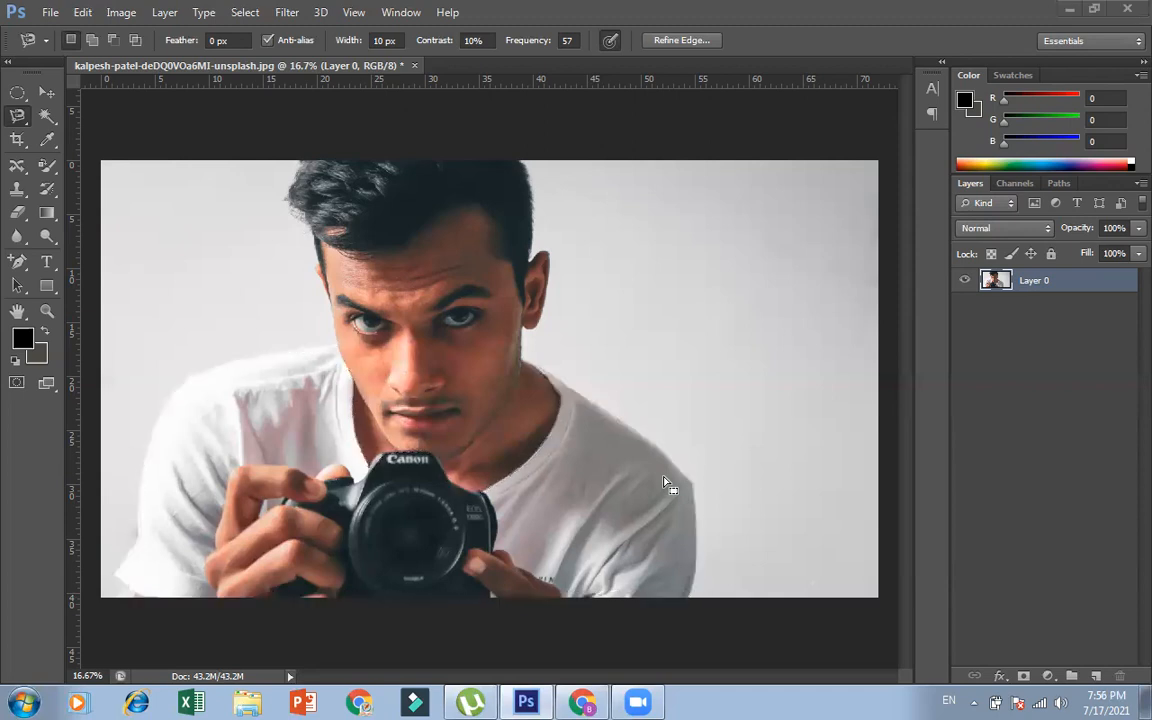
key("ctrl+z")
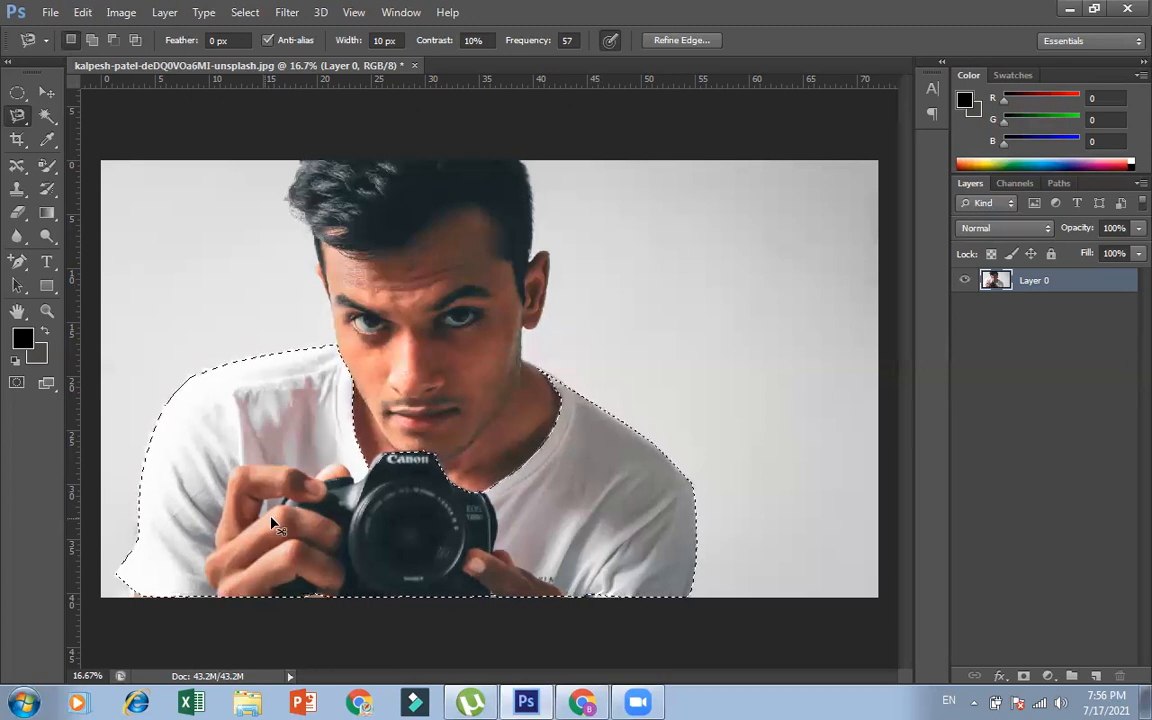
Set the Magnetic Lasso to Add to selection and try to outline the small shirt gap between the fingers gripping the camera
key("ctrl+plus")
key("ctrl+plus")
key("ctrl+plus")
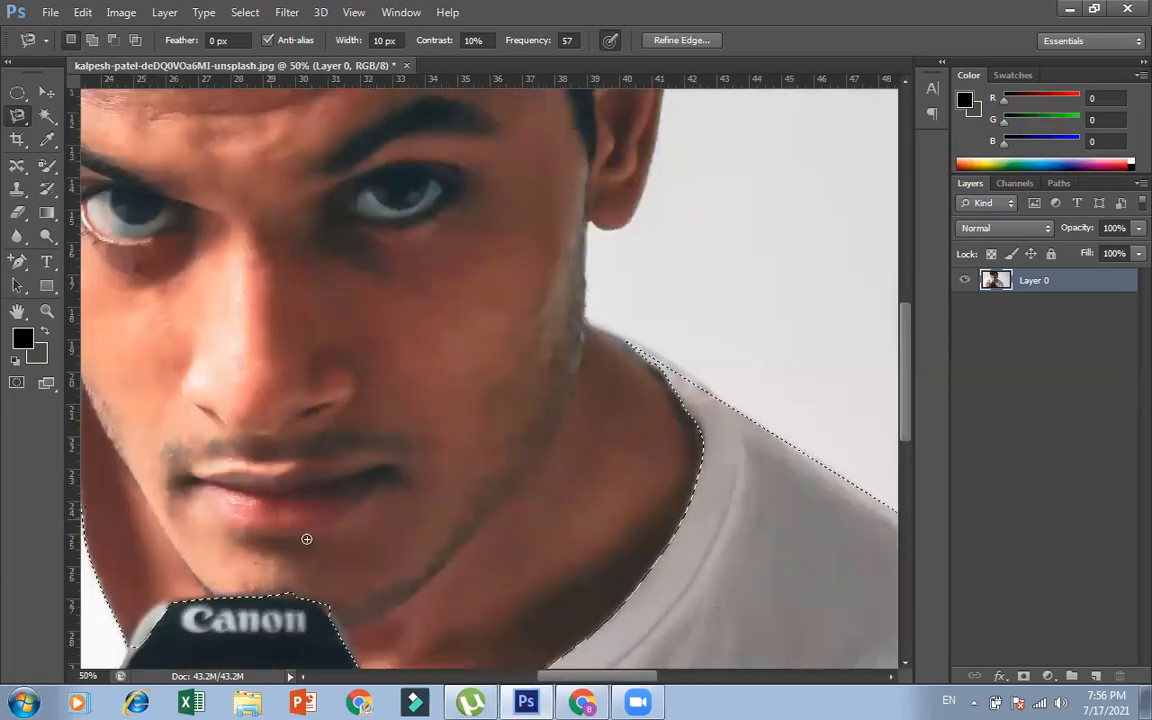
left_click_drag(599, 686, 510, 693)
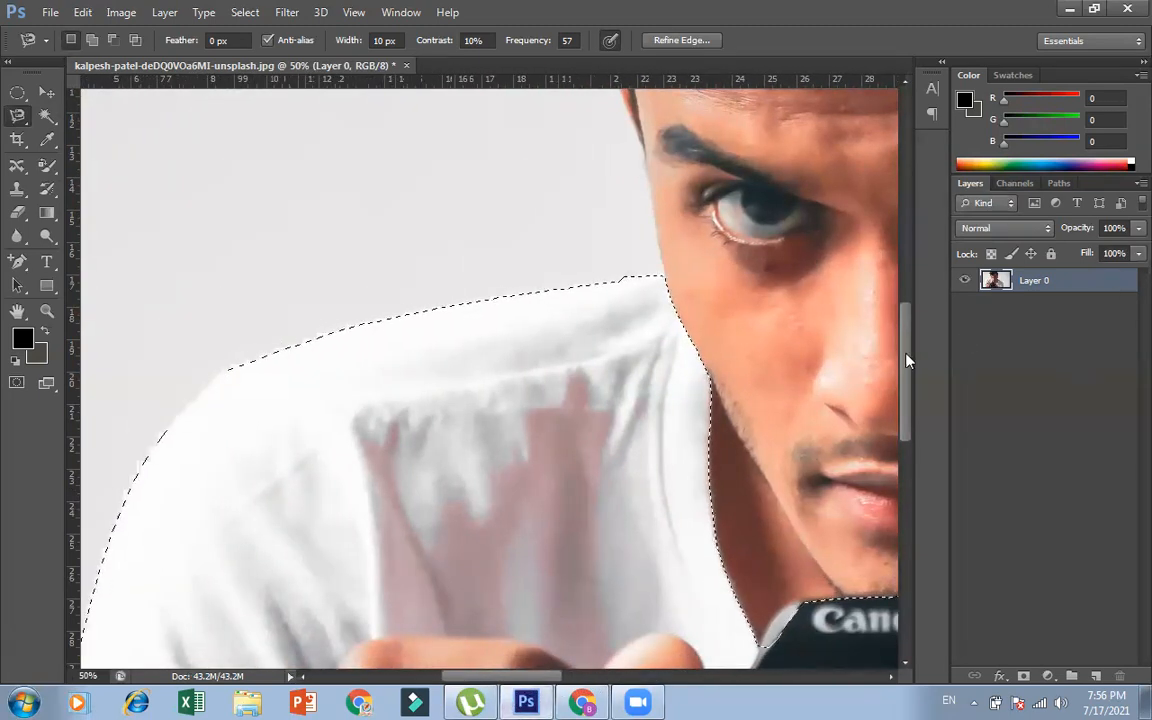
left_click_drag(906, 353, 908, 429)
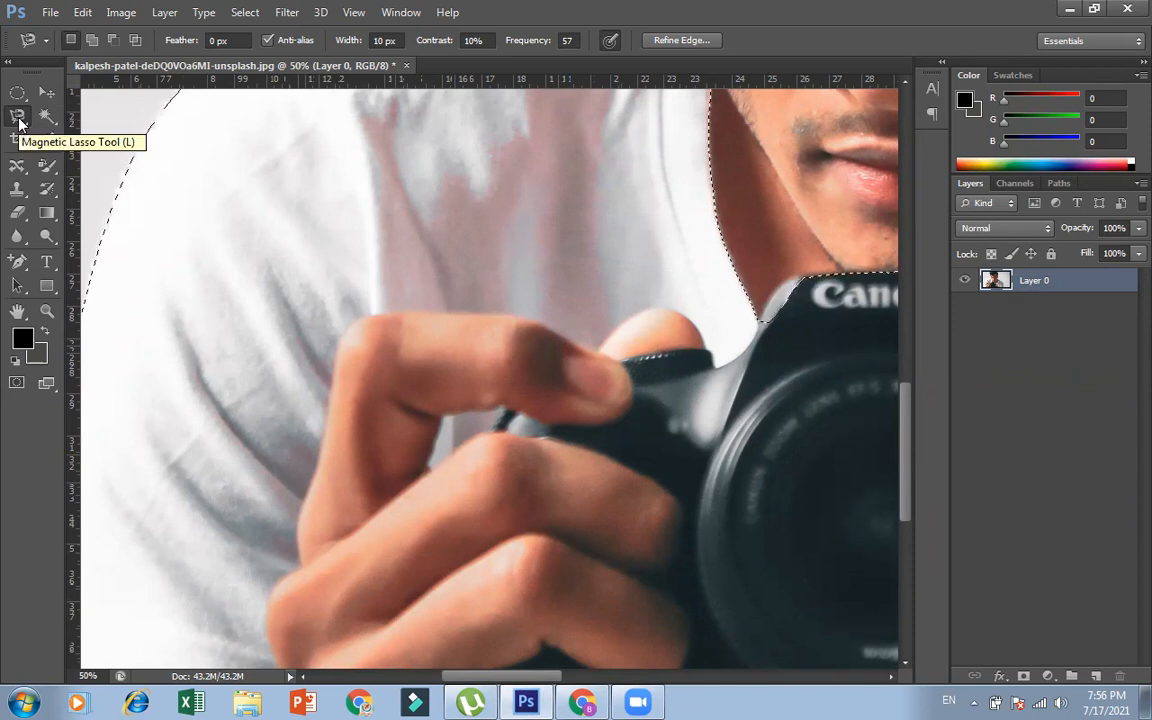
left_click(91, 43)
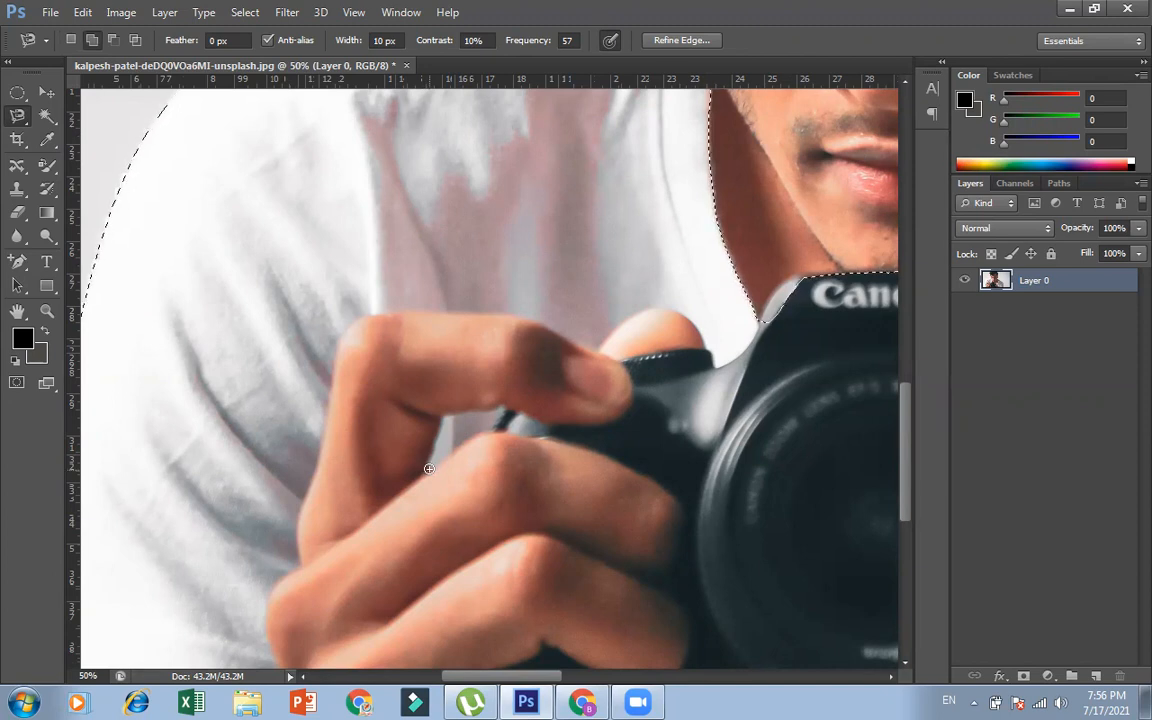
left_click(429, 470)
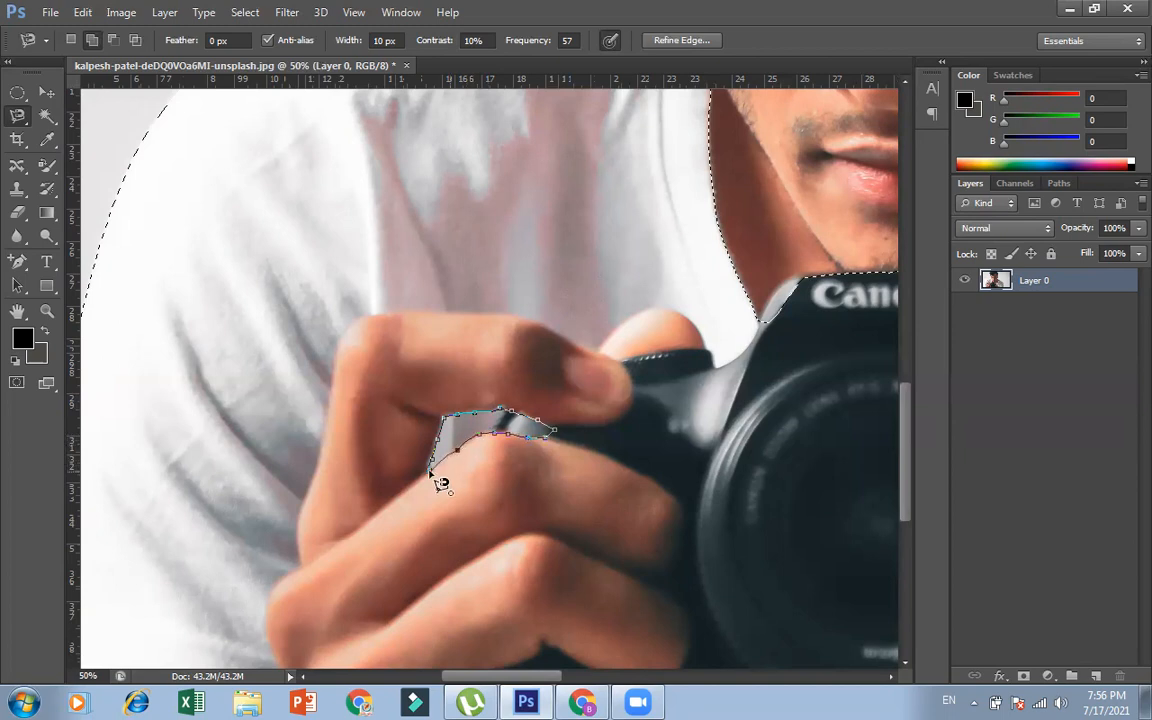
key("Escape")
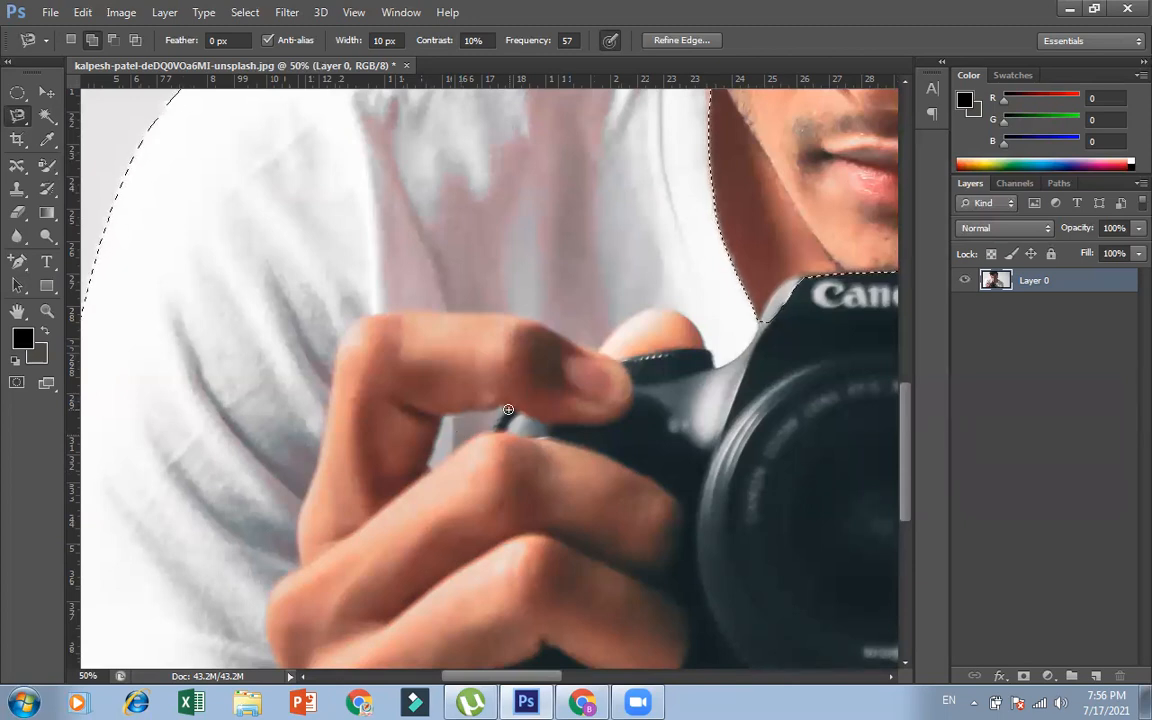
Retrace and close the Magnetic Lasso outline around the small shirt gap between the fingers in Add to selection mode
left_click(429, 467)
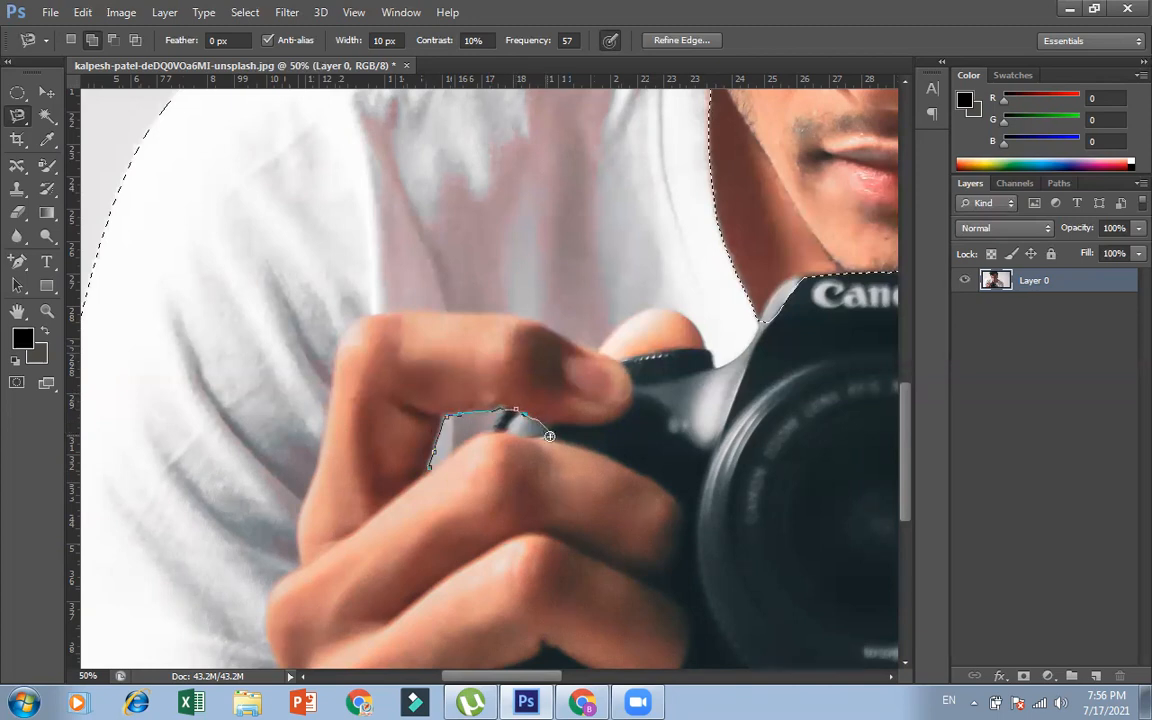
left_click(429, 474)
key("ctrl+0")
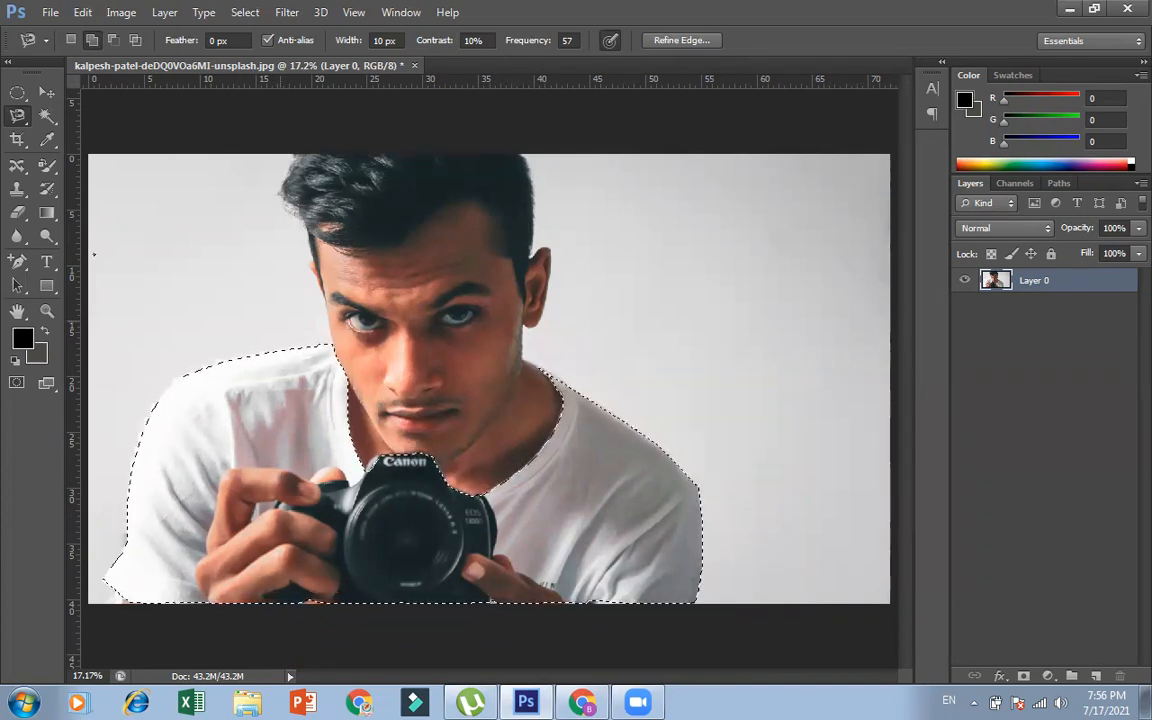
Outline the shirt gap between the fingers with the Polygonal Lasso, then deselect everything and restore the selection
left_click(17, 115)
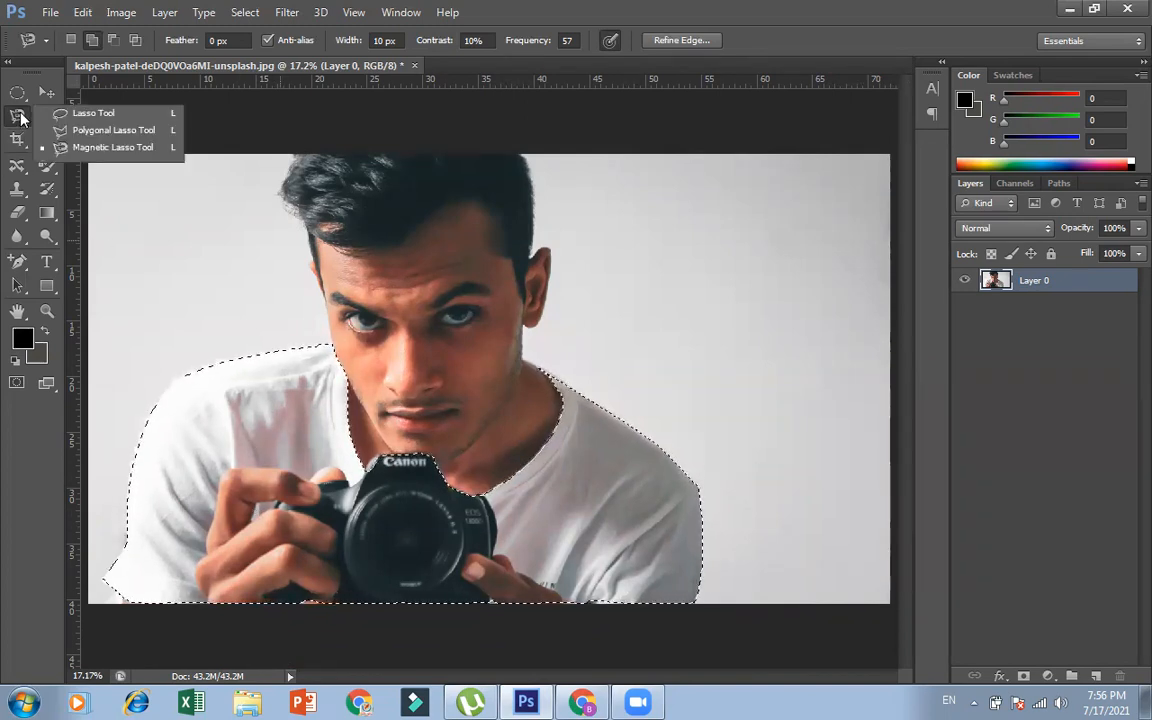
left_click(90, 131)
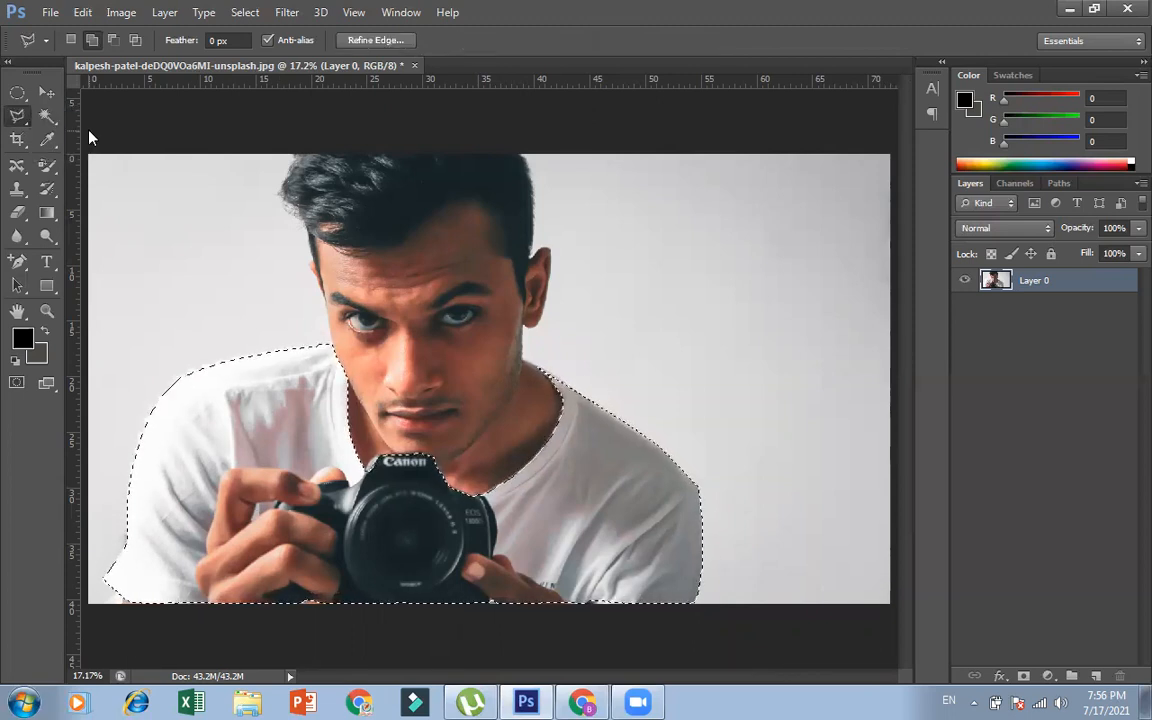
left_click(257, 502)
left_click(275, 499)
left_click(285, 501)
left_click(298, 515)
left_click(282, 512)
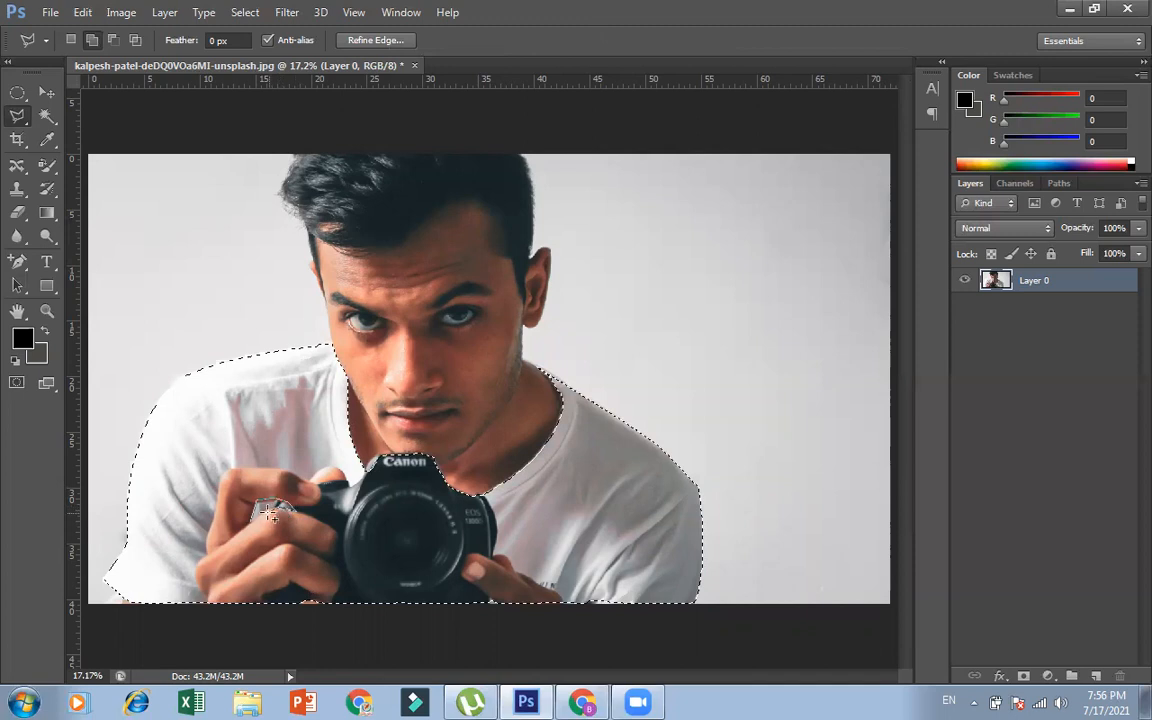
left_click(252, 521)
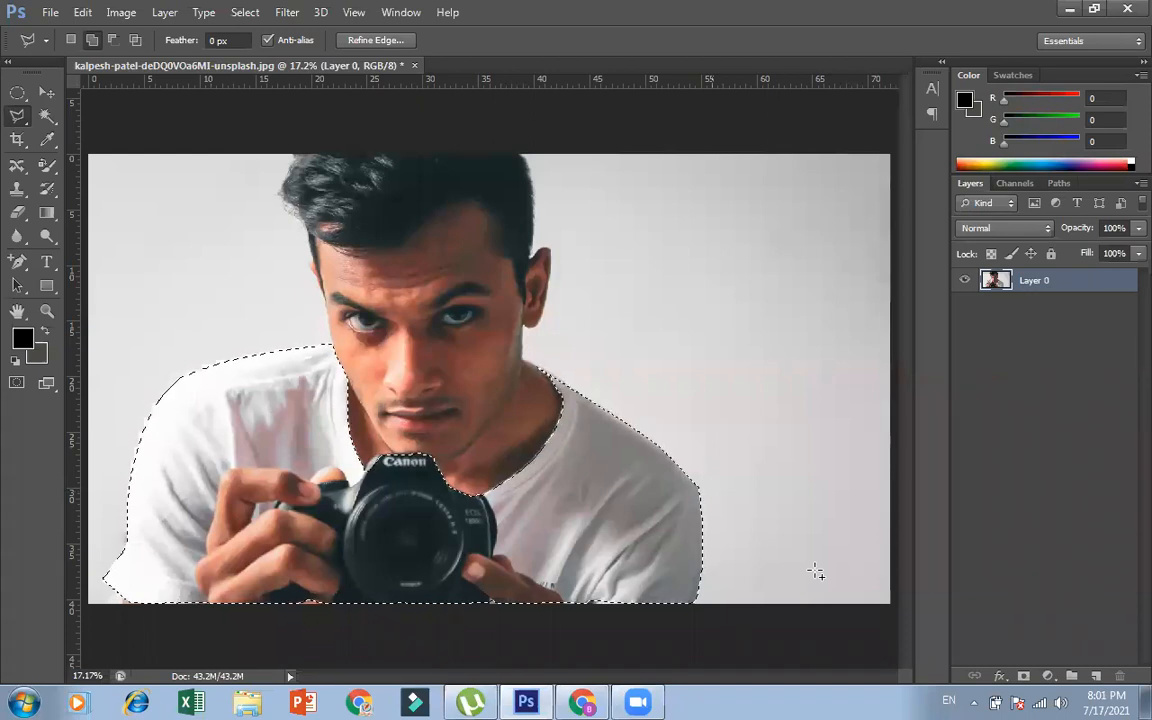
key("ctrl+d")
key("ctrl+z")
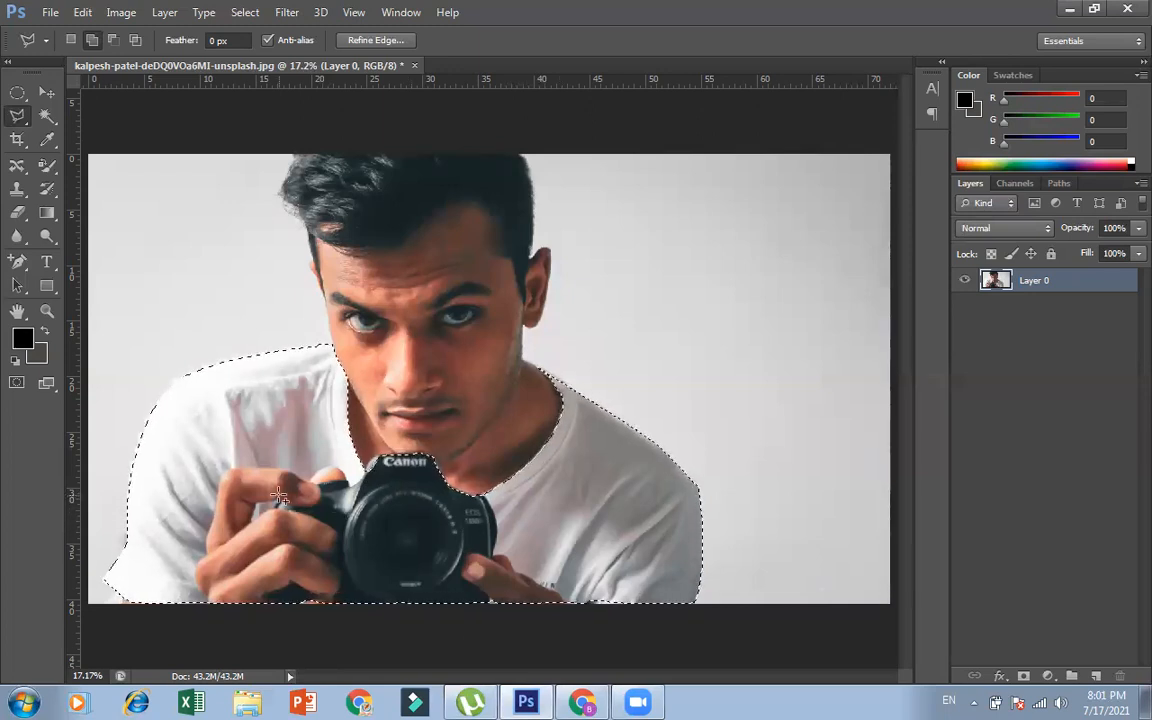
Set the foreground colour to yellow f1e51d and fill the selected shirt and camera area with it
left_click(23, 340)
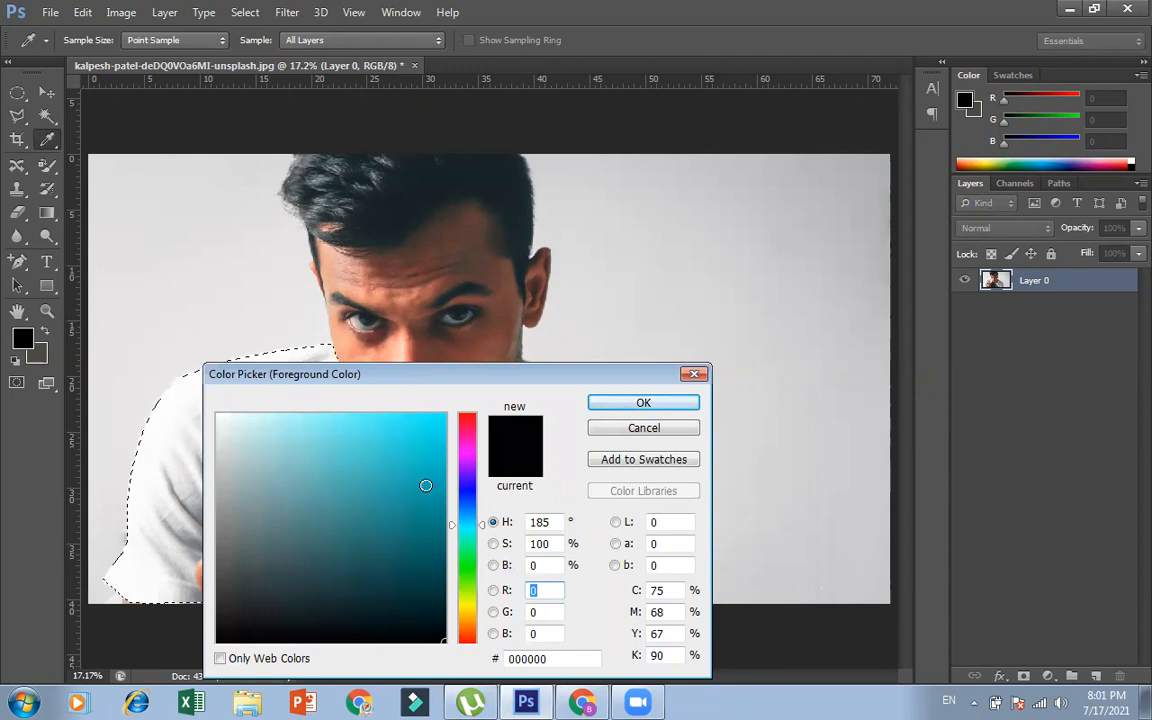
left_click_drag(478, 585, 470, 605)
left_click(395, 471)
mouse_move(395, 471)
left_mouse_down()
mouse_move(398, 429)
mouse_move(350, 414)
mouse_move(406, 509)
mouse_move(380, 432)
mouse_move(294, 442)
mouse_move(347, 450)
mouse_move(404, 419)
mouse_move(395, 421)
mouse_move(418, 426)
left_mouse_up()
left_click(480, 607)
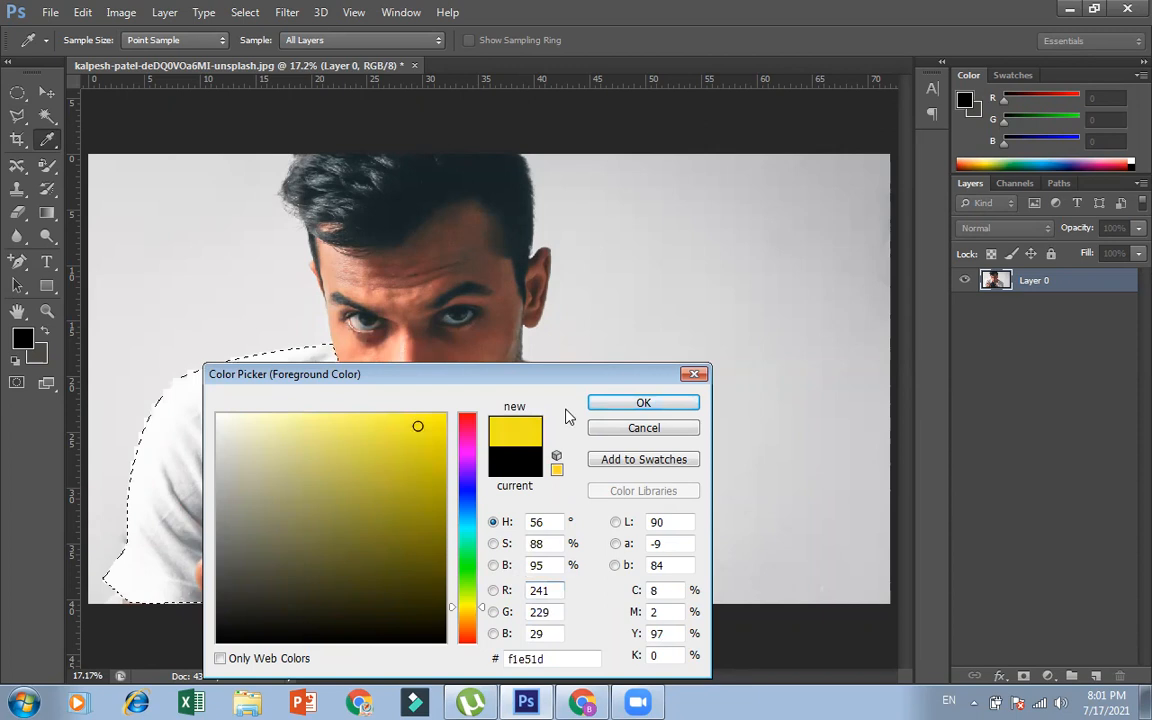
left_click(607, 402)
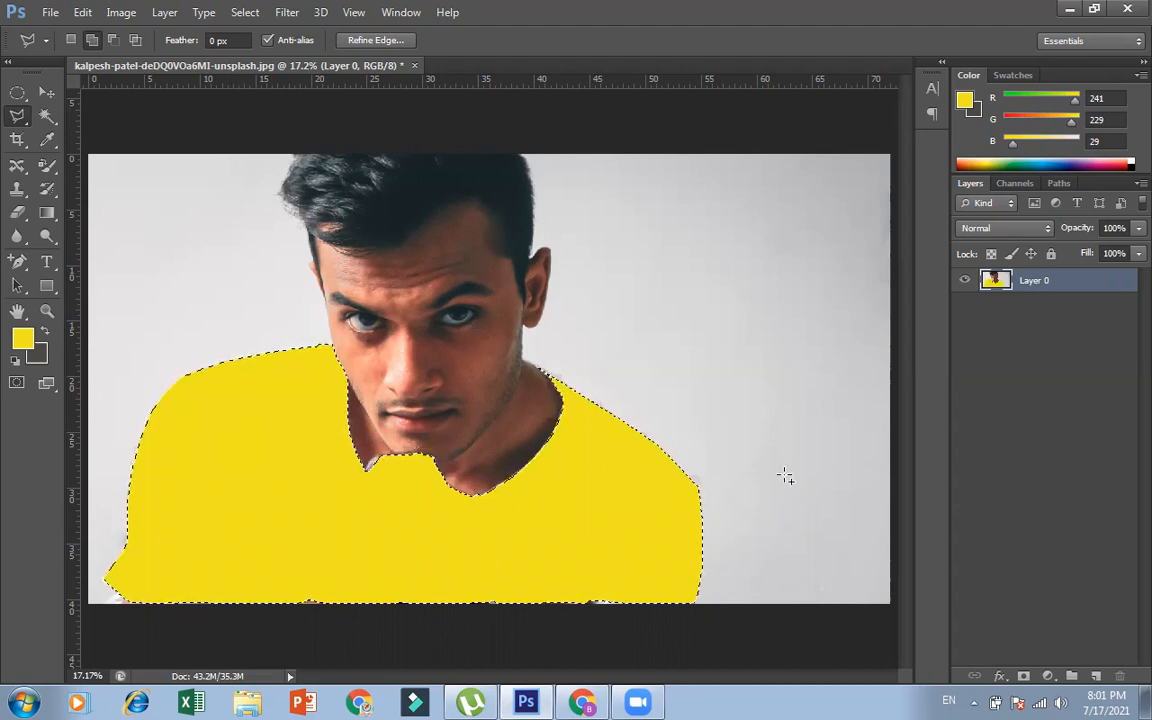
Undo the yellow fill and deselect the shirt and camera area
key("ctrl+d")
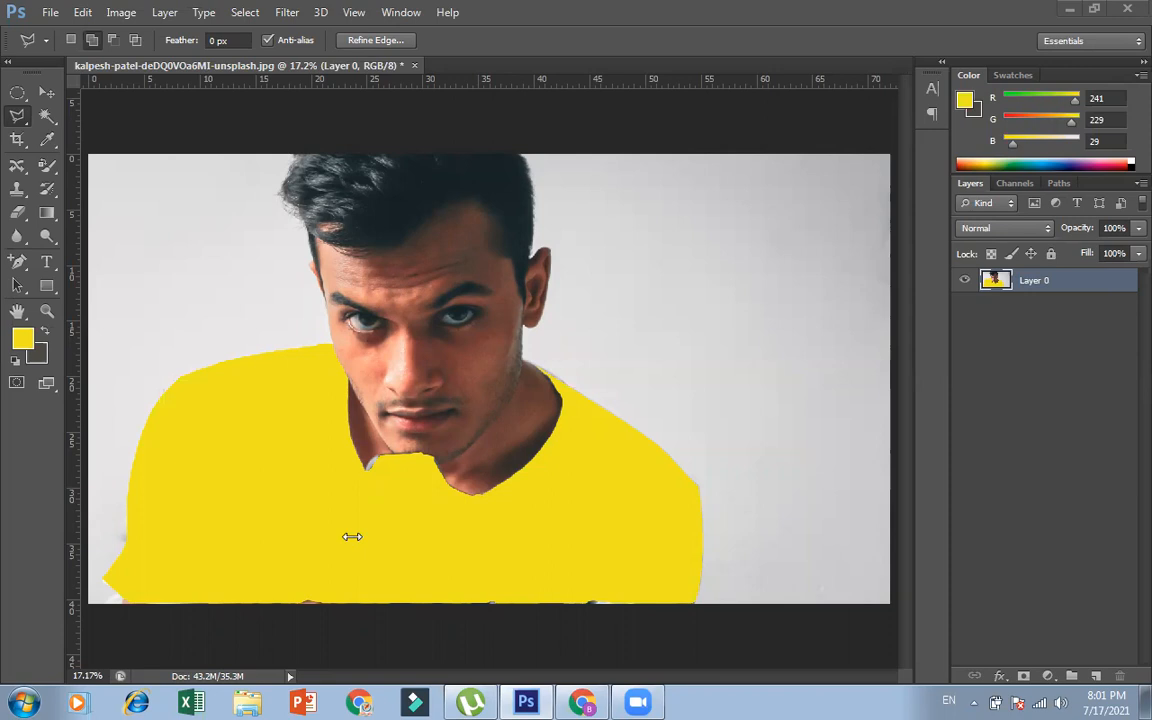
key("ctrl+z")
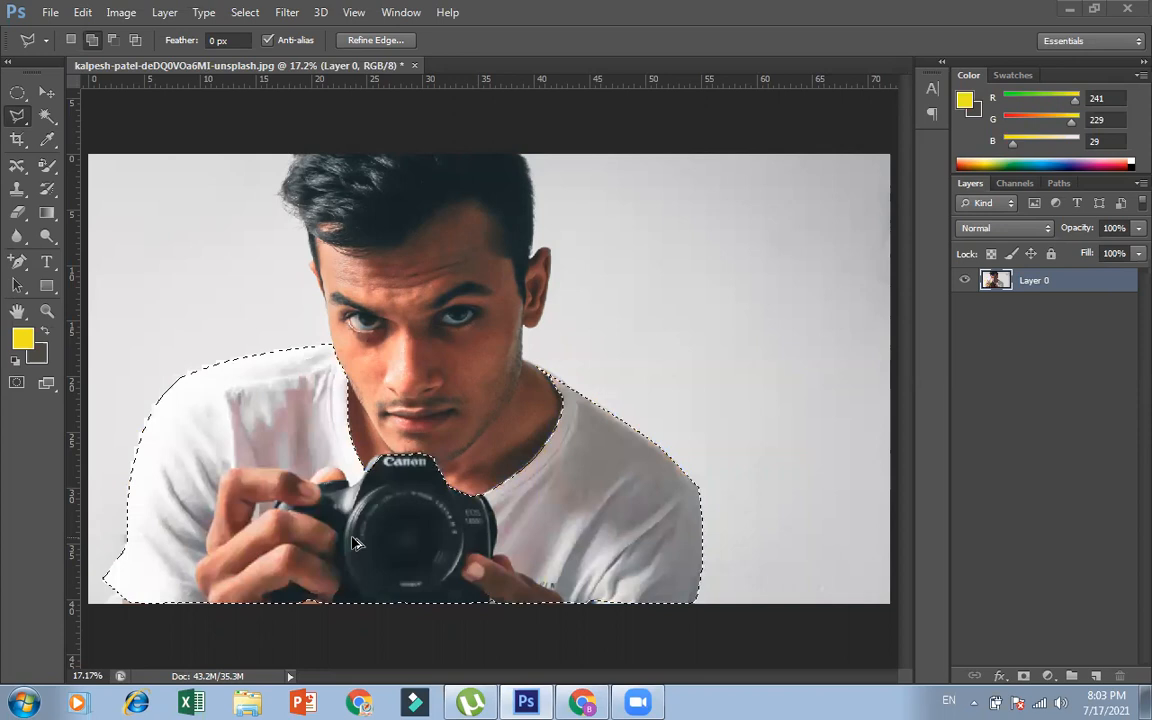
key("ctrl+d")
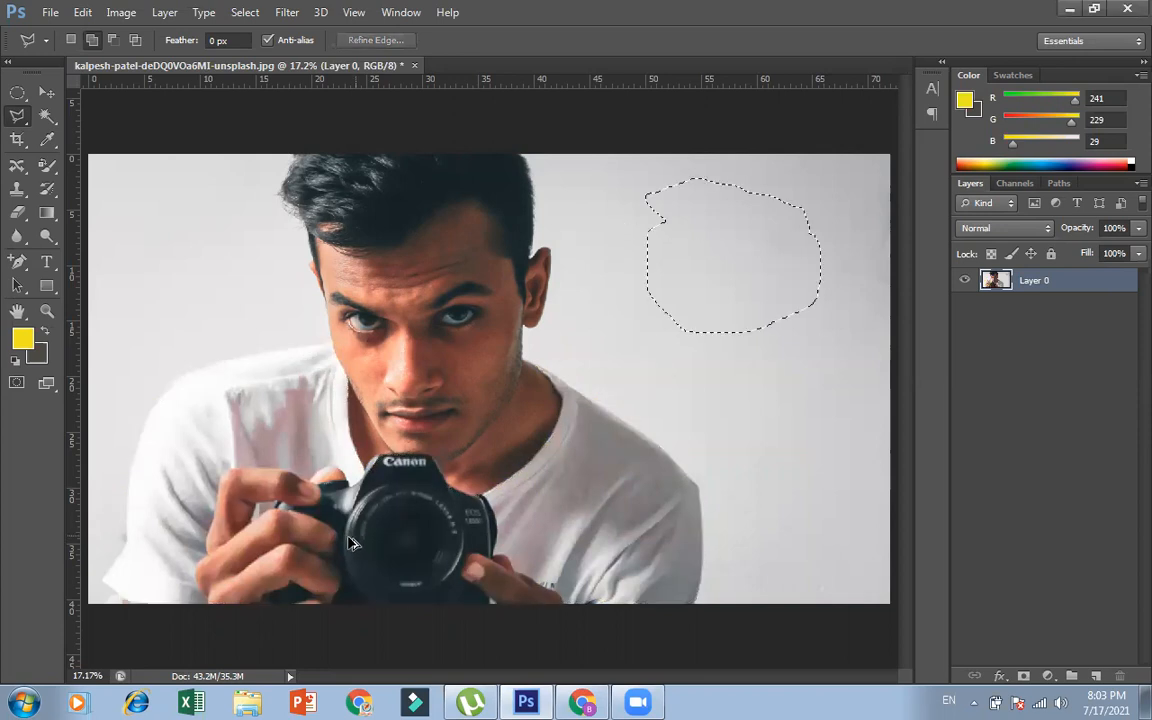
key("ctrl+d")
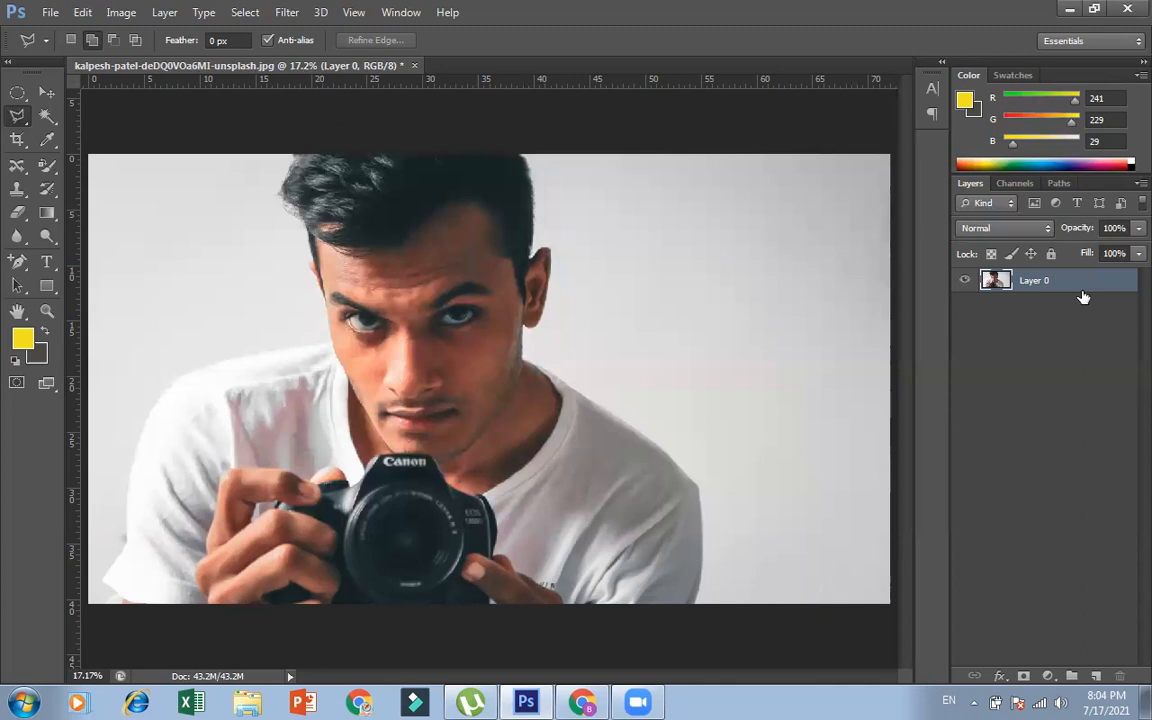
Add a new empty layer above the photo layer with Normal mode and 100% opacity
key("ctrl+shift+n")
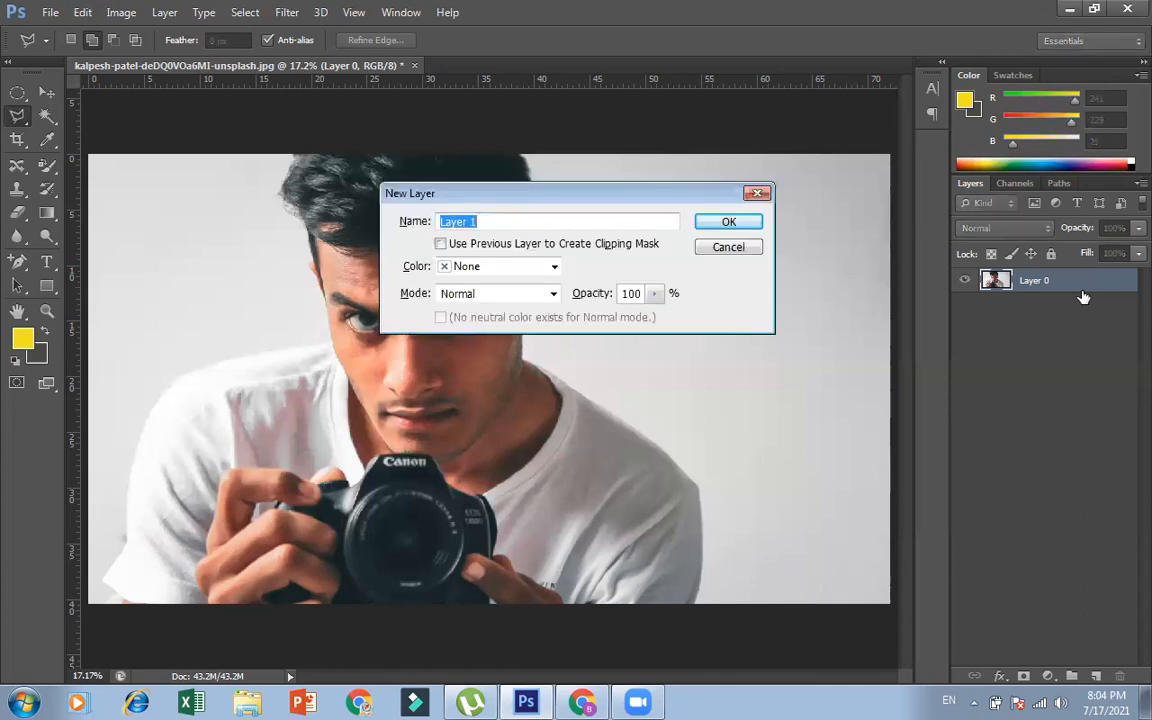
left_click(729, 222)
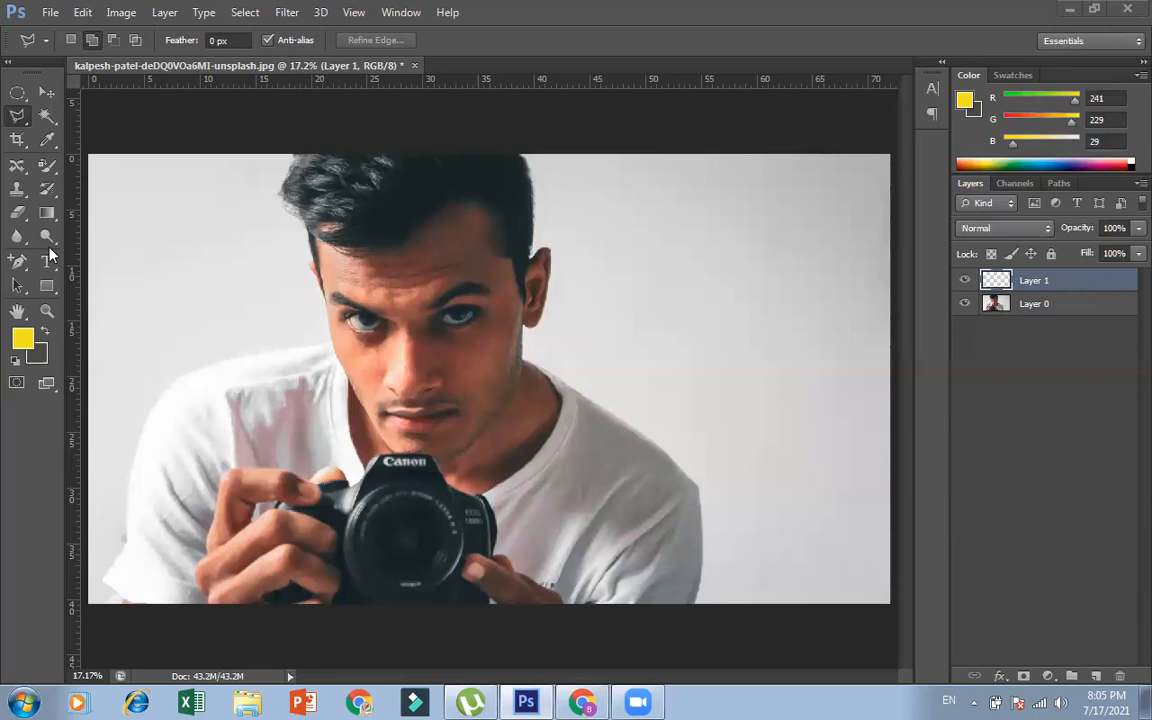
Start a Magnetic Lasso outline at the photo's lower edge and trace up the sleeve on the photo's left side, removing stray anchor points
left_click(26, 120)
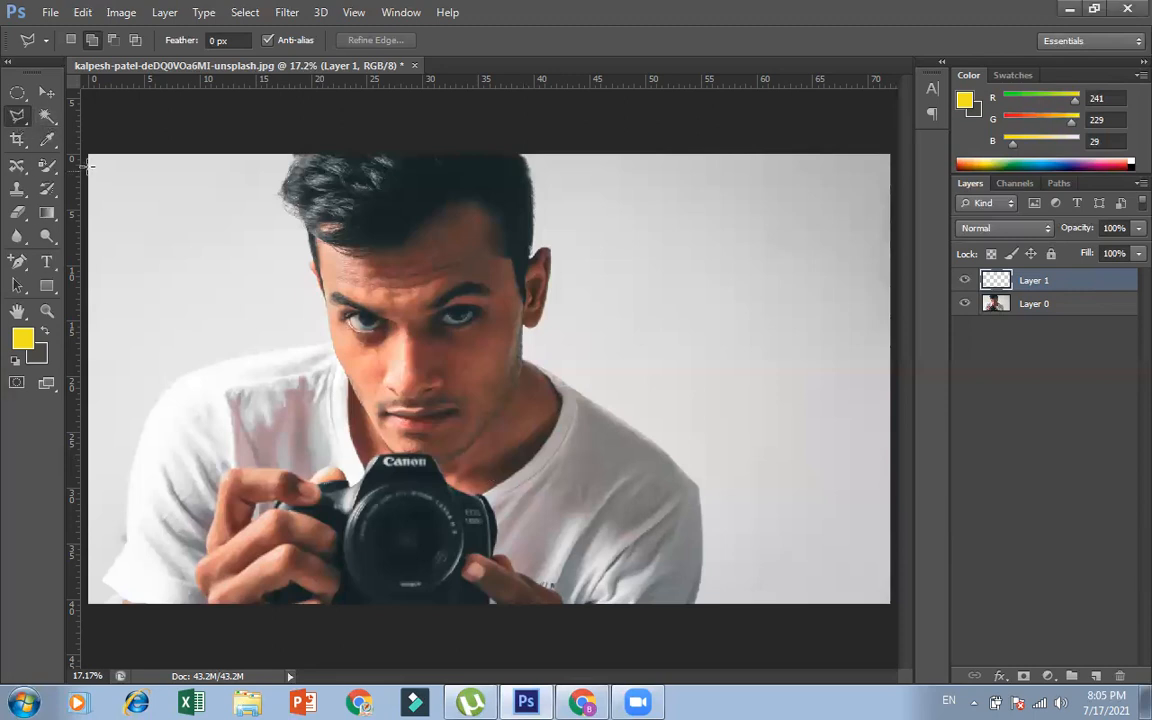
right_click(21, 118)
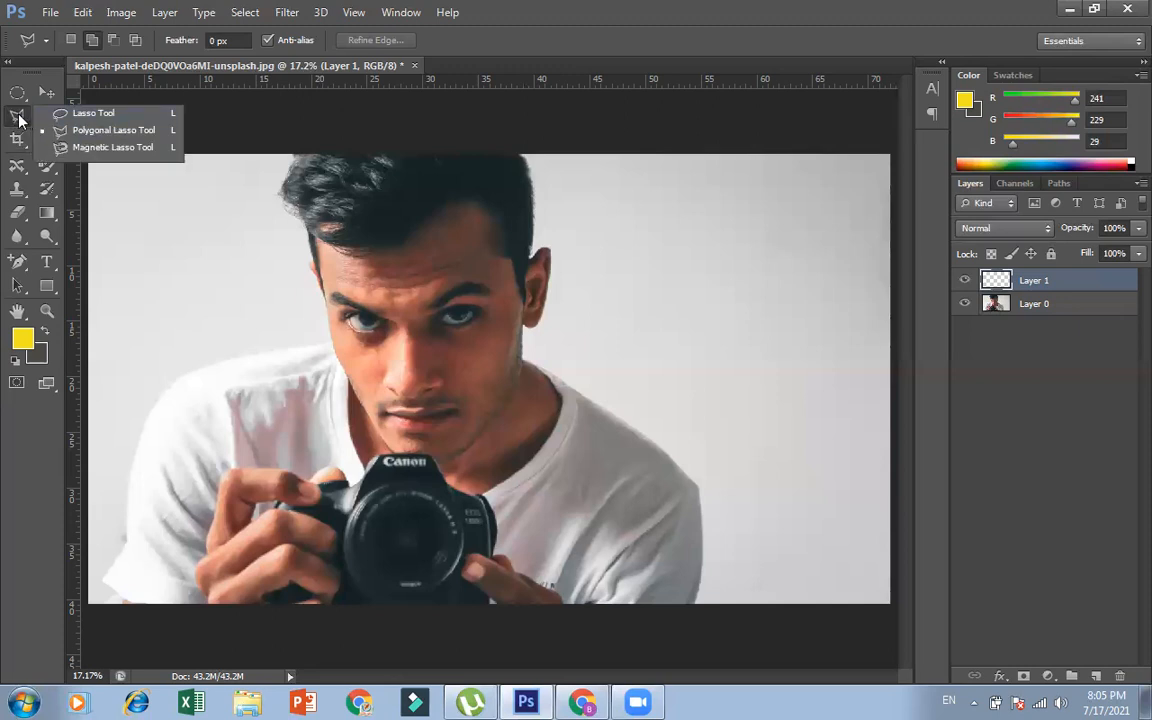
left_click(60, 147)
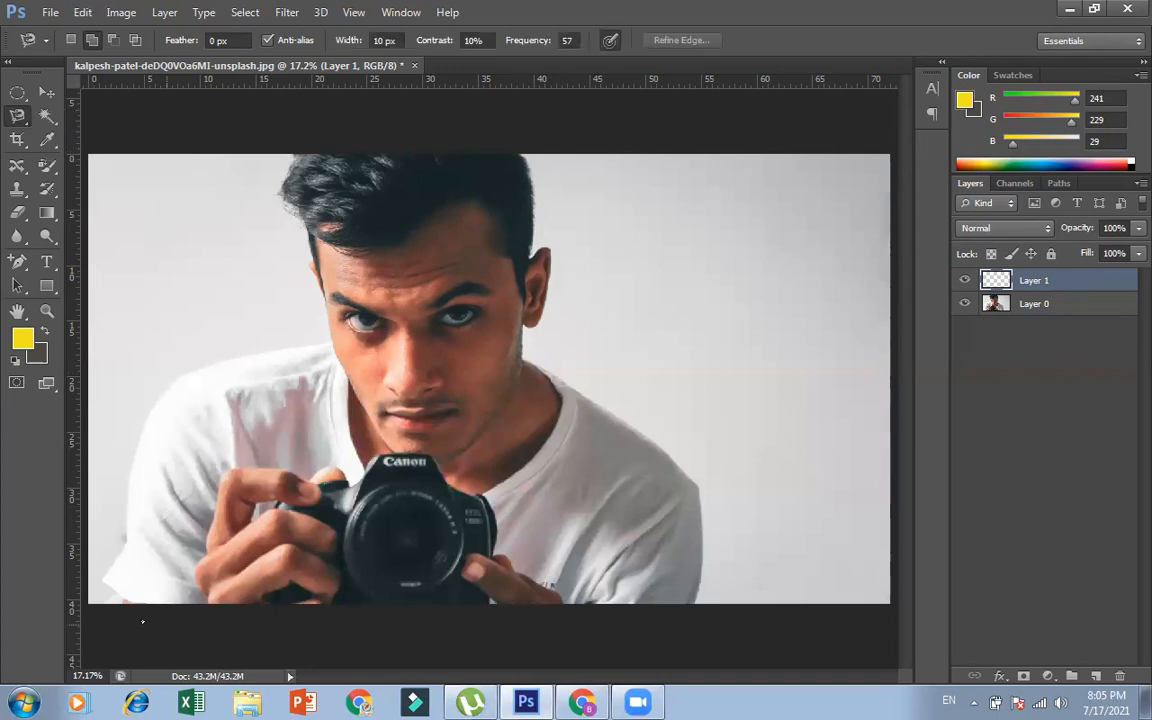
left_click(202, 602)
left_click(99, 577)
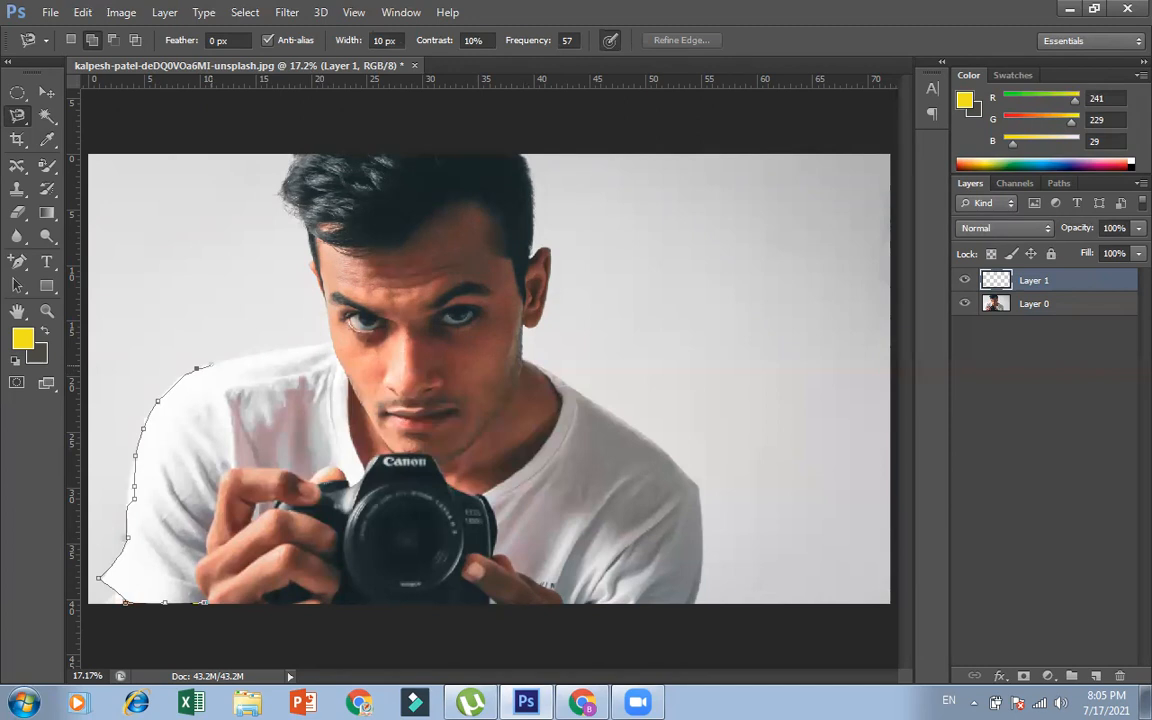
key("BackSpace")
key("BackSpace")
key("BackSpace")
key("BackSpace")
key("BackSpace")
key("BackSpace")
left_click(133, 457)
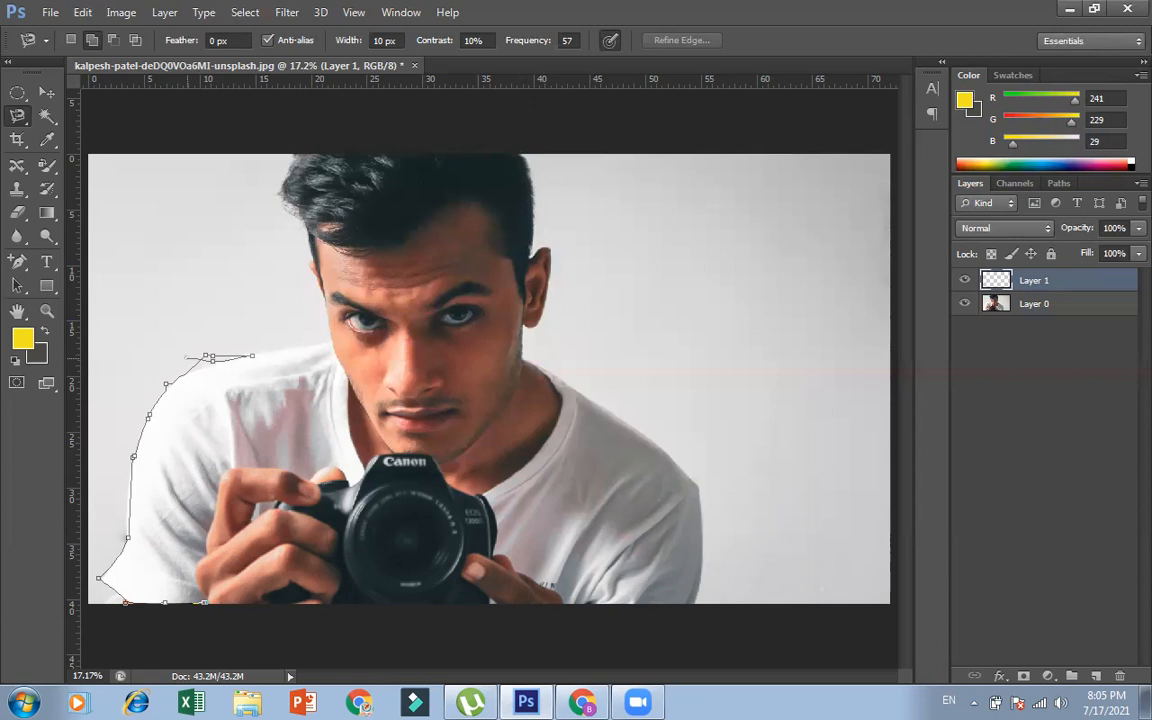
key("BackSpace")
Remove the stray anchors along the shoulder and anchor the outline where the collar meets the neck
scroll(290, 350, "up", 3)
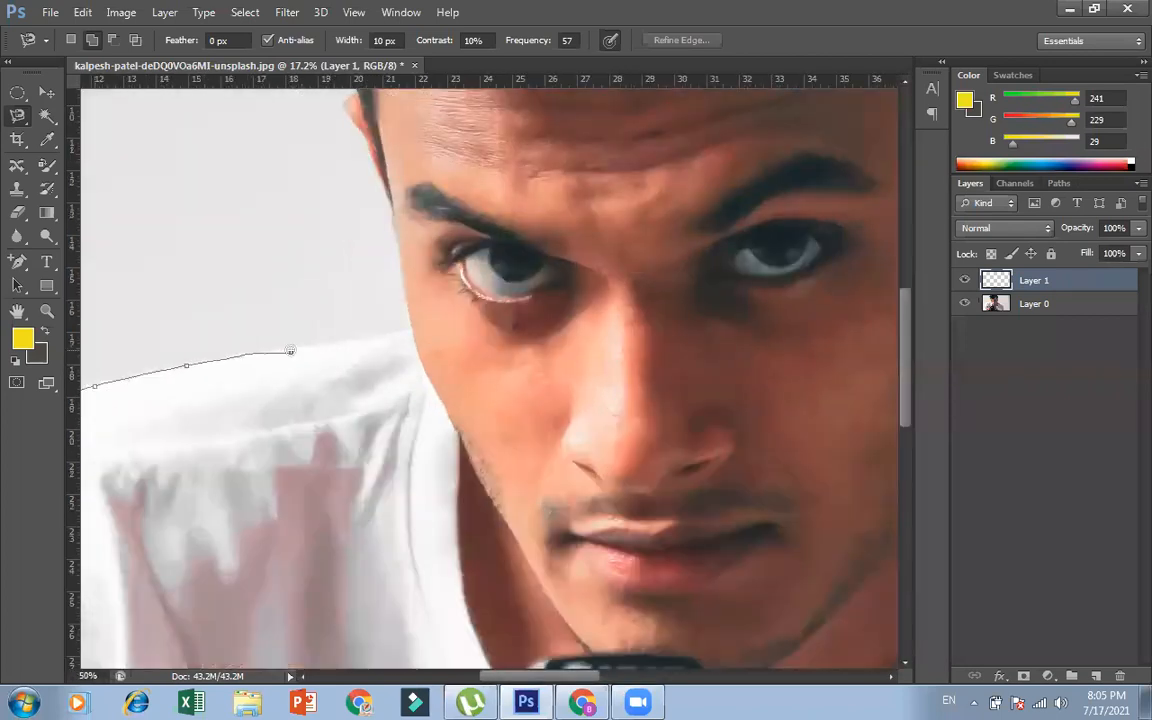
key("Delete")
key("Delete")
key("Delete")
key("Delete")
left_click(412, 327)
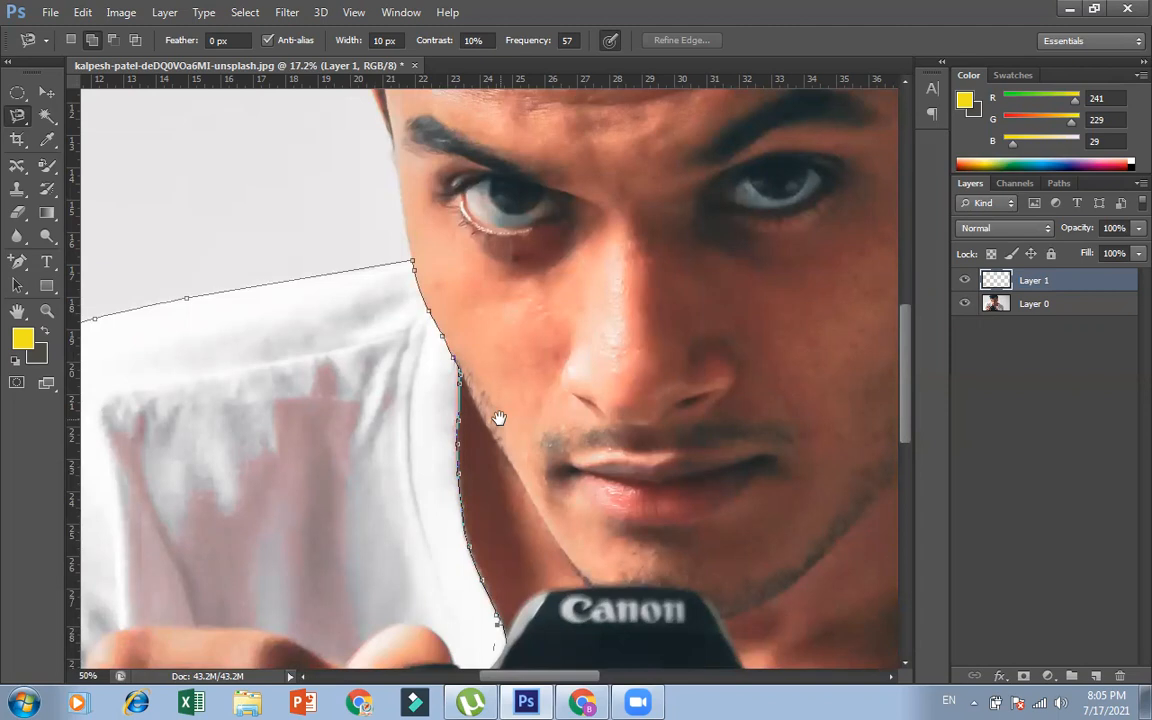
Continue the outline down the neckline to the camera's edge, deleting the stray anchors that stray onto the neck and camera
mouse_move(499, 418)
left_mouse_down()
mouse_move(486, 203)
mouse_move(699, 80)
mouse_move(776, 206)
left_mouse_up()
left_click(776, 207)
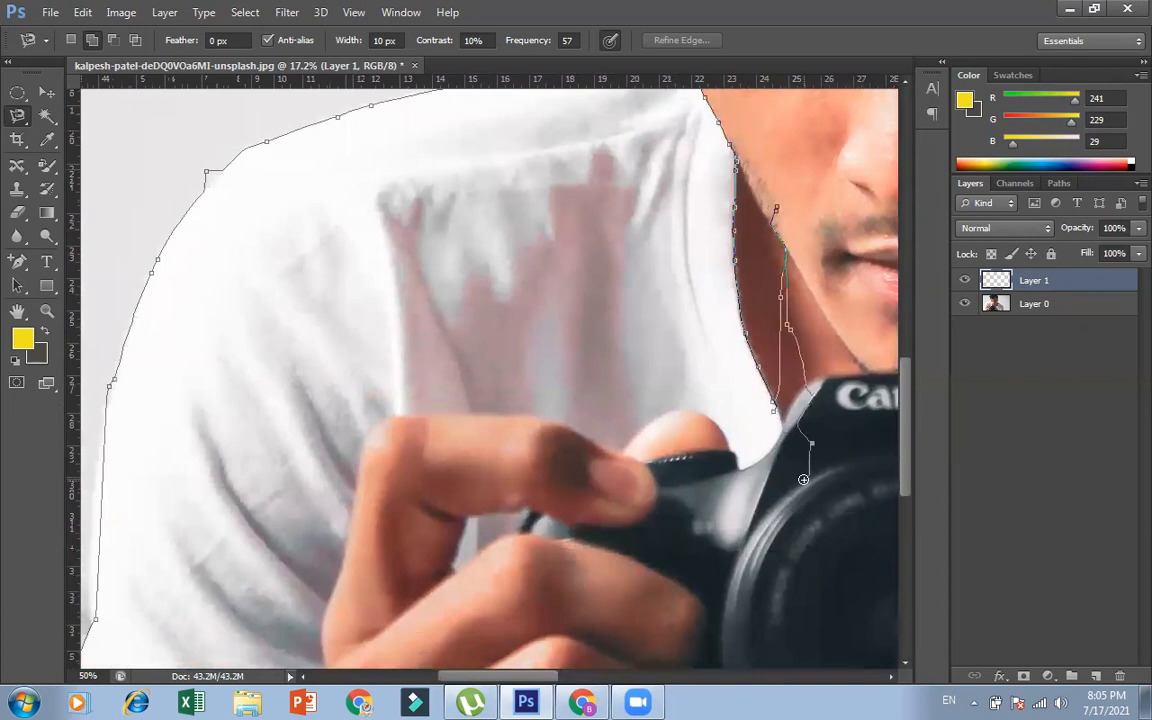
key("BackSpace")
key("BackSpace")
key("BackSpace")
key("BackSpace")
key("BackSpace")
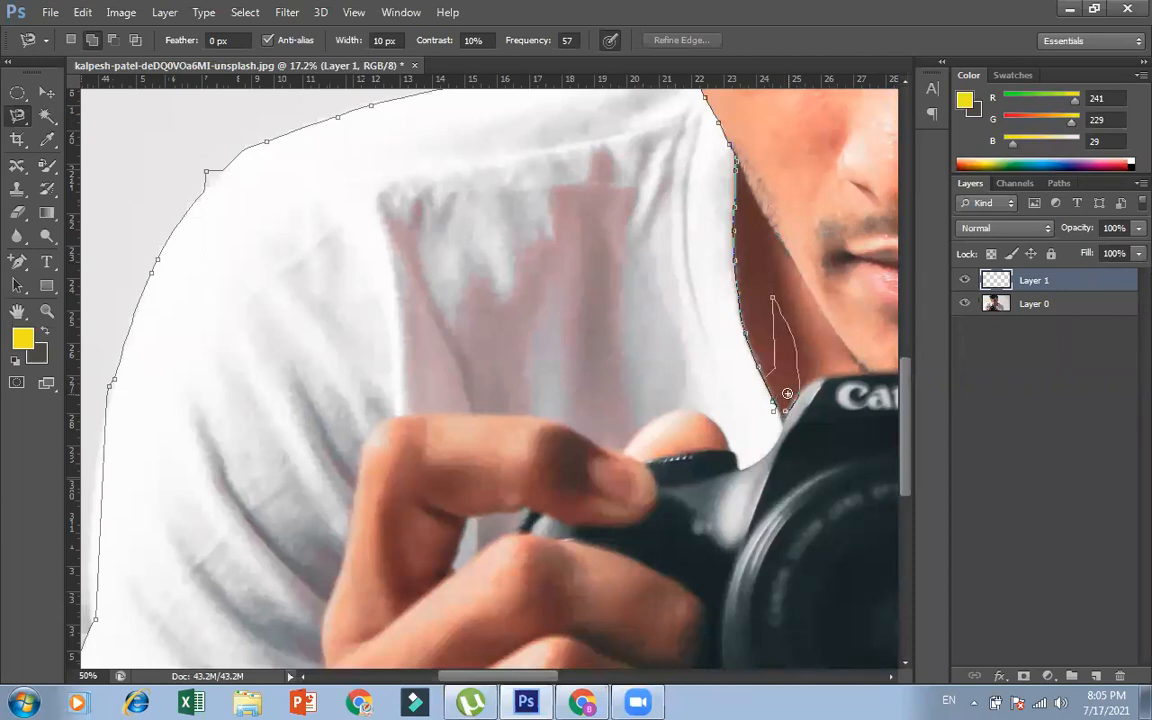
key("BackSpace")
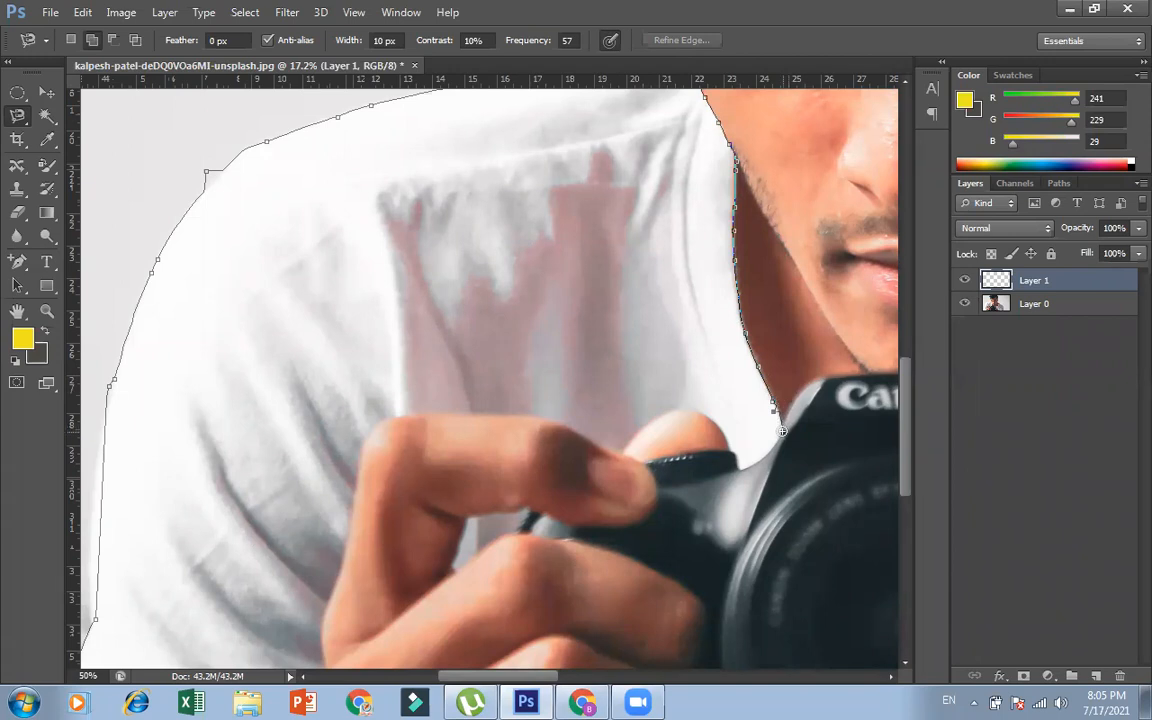
left_click(783, 431)
Delete the stray anchors across the camera and chest, trace along the fingers and hand, and close the outline as a selection
key("ctrl+minus")
key("ctrl+minus")
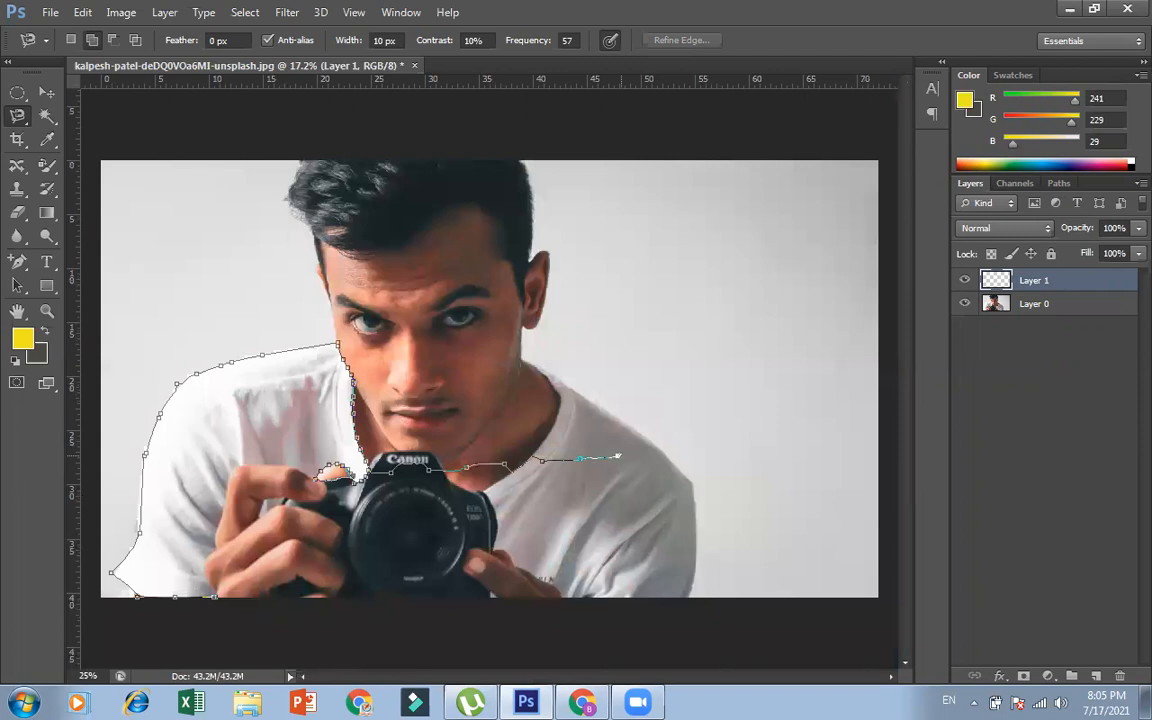
key("ctrl+minus")
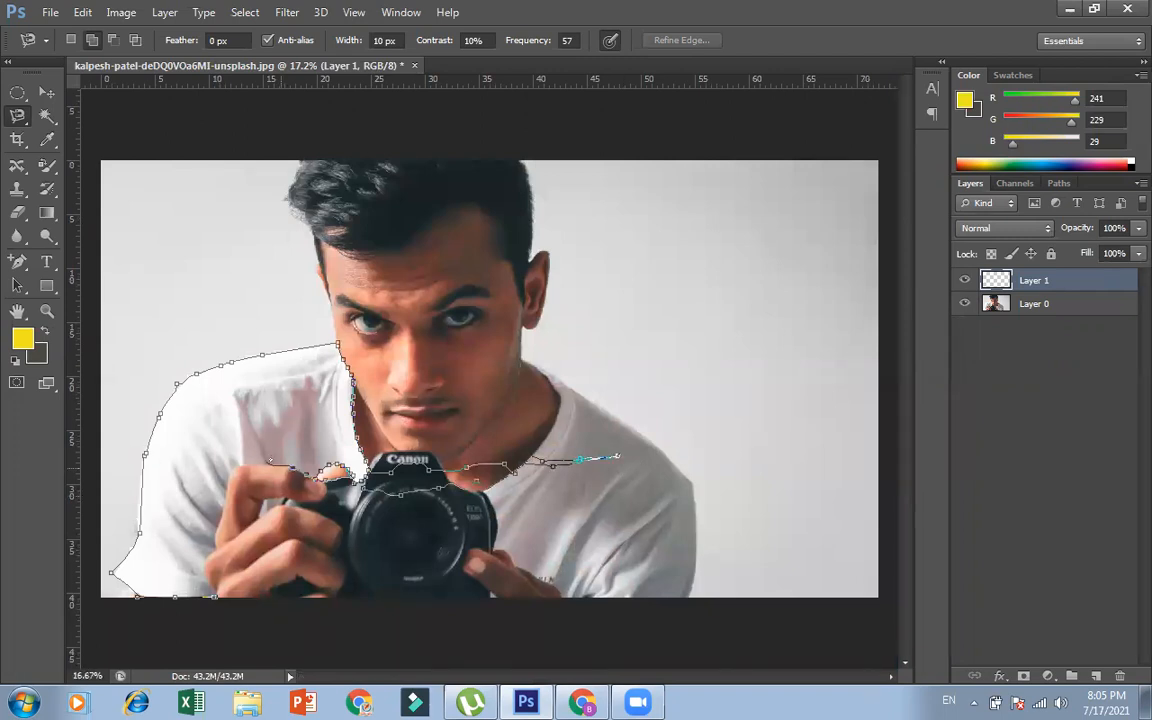
key("BackSpace")
key("BackSpace")
key("BackSpace")
key("BackSpace")
key("BackSpace")
key("BackSpace")
key("BackSpace")
key("BackSpace")
key("BackSpace")
key("BackSpace")
key("BackSpace")
key("BackSpace")
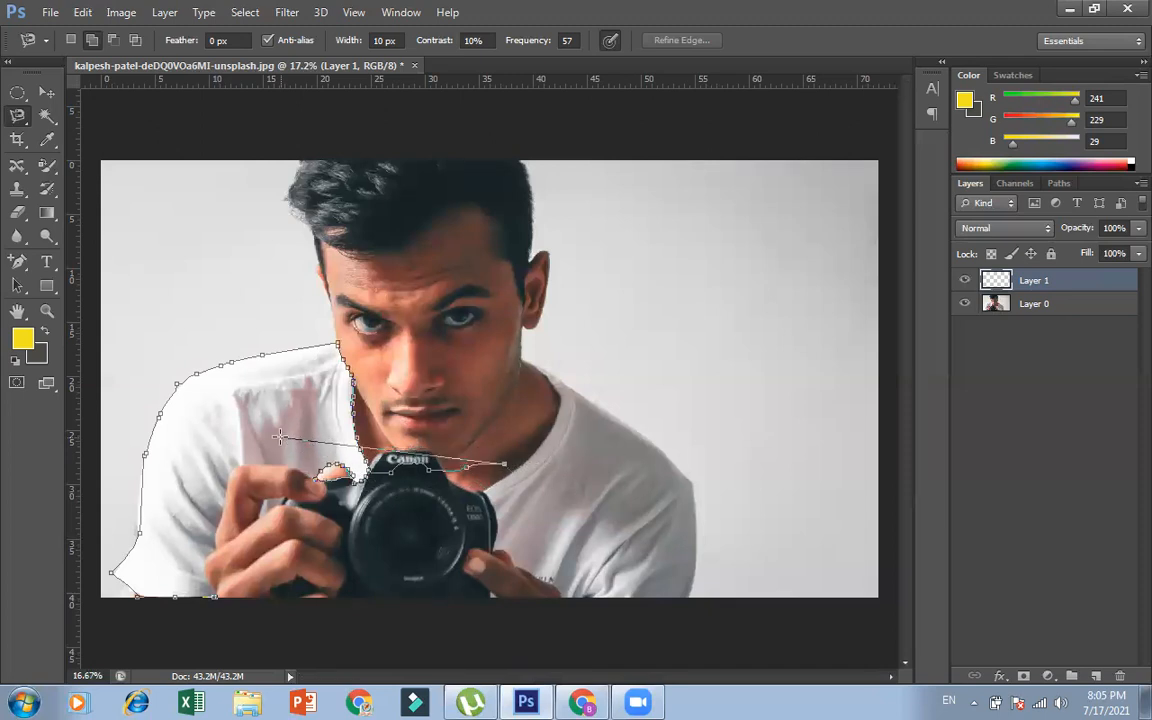
key("BackSpace")
key("BackSpace")
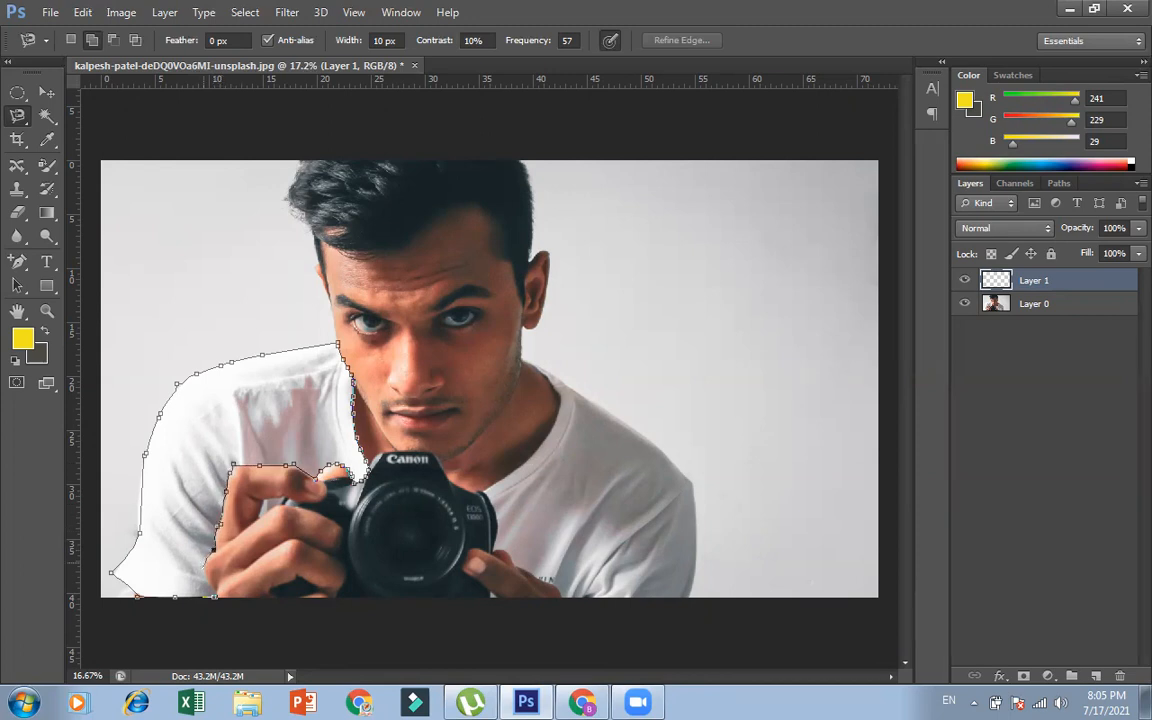
key("Return")
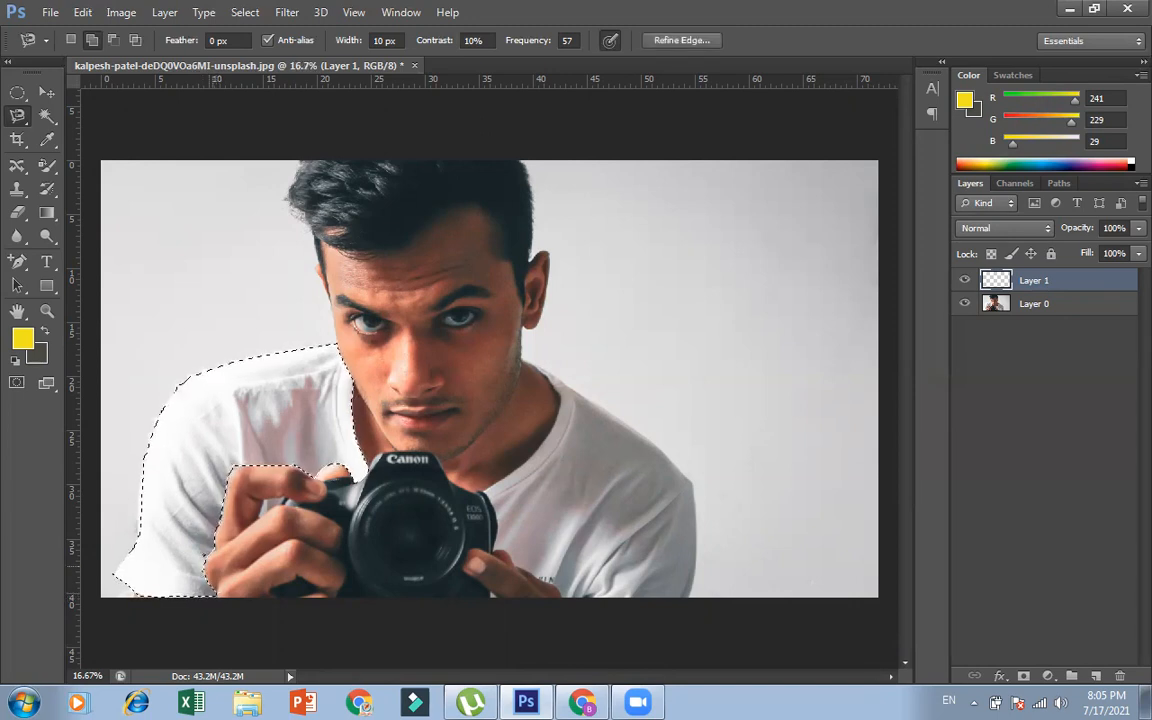
Add the shirt area on the photo's right side to the selection with the Magnetic Lasso, from collar around shoulder and sleeve, removing stray anchors
left_click(92, 40)
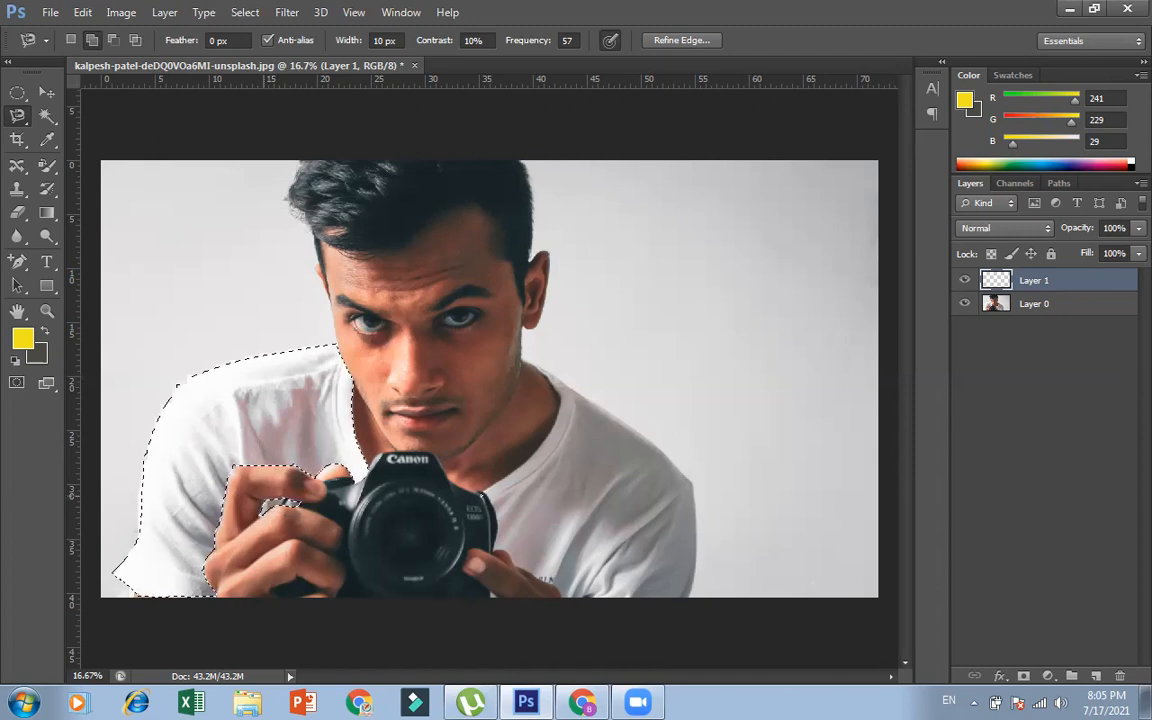
left_click(487, 491)
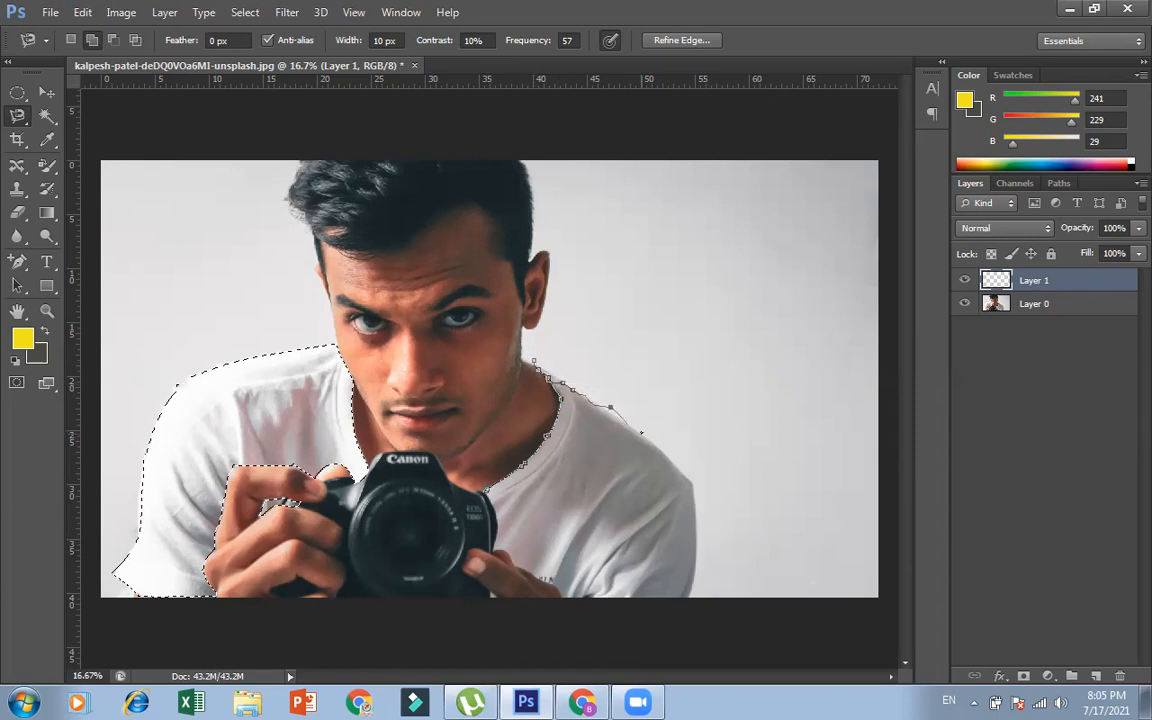
key("BackSpace")
key("BackSpace")
key("BackSpace")
key("BackSpace")
left_click(590, 402)
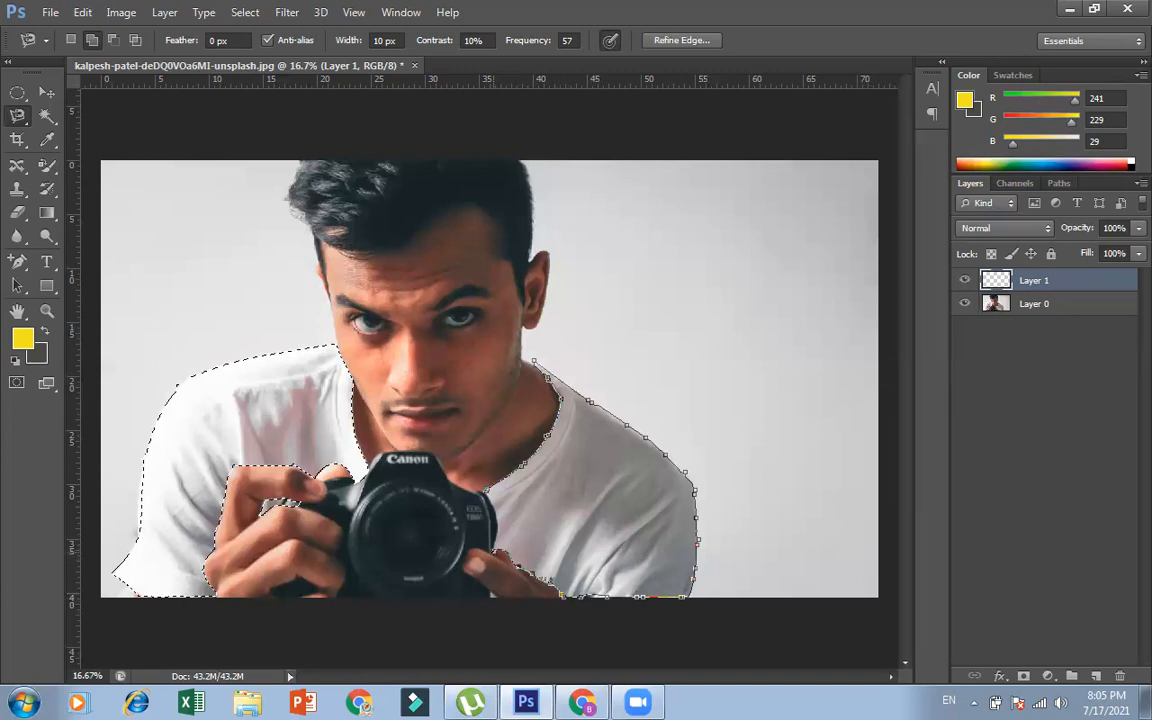
left_click(497, 500)
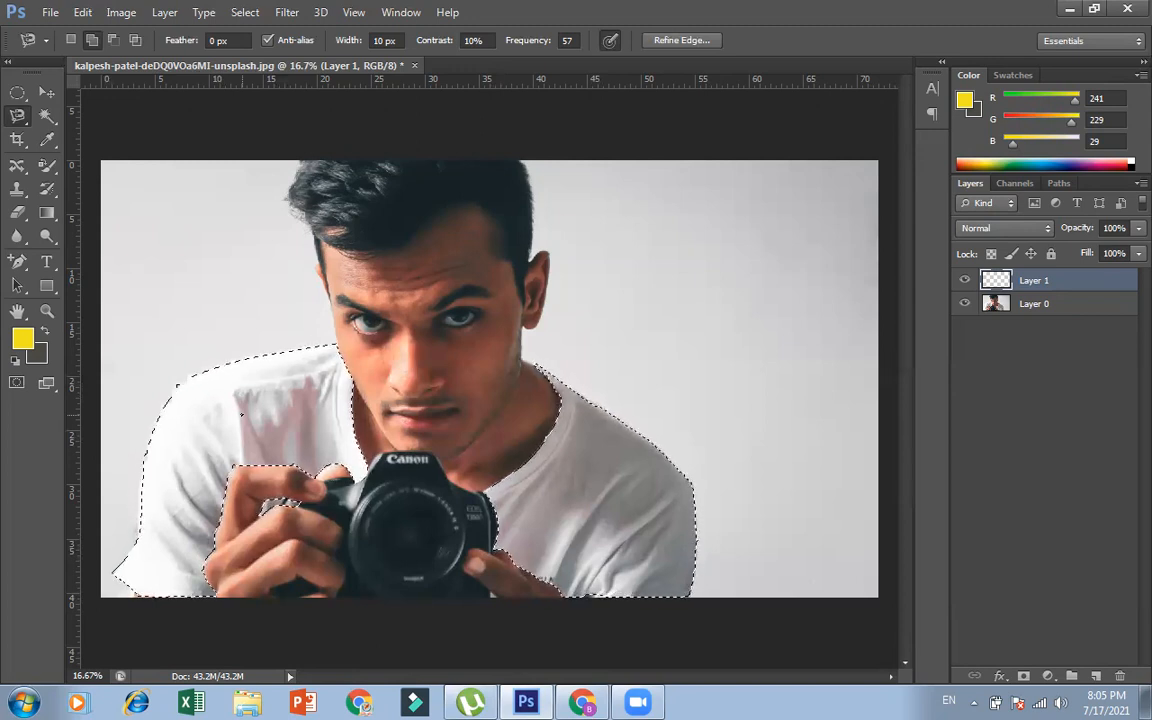
Set the foreground colour to green (RGB 29, 241, 114) and fill the shirt selection with it on Layer 1
left_click(24, 339)
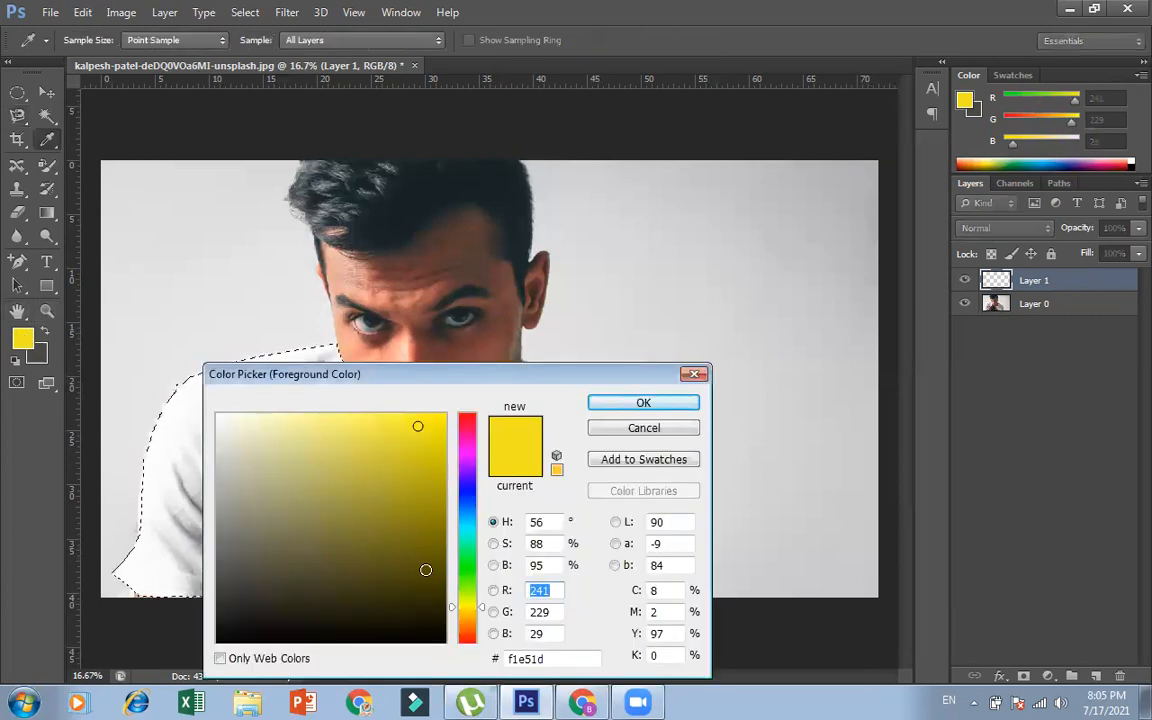
left_click_drag(468, 570, 471, 559)
left_click(676, 403)
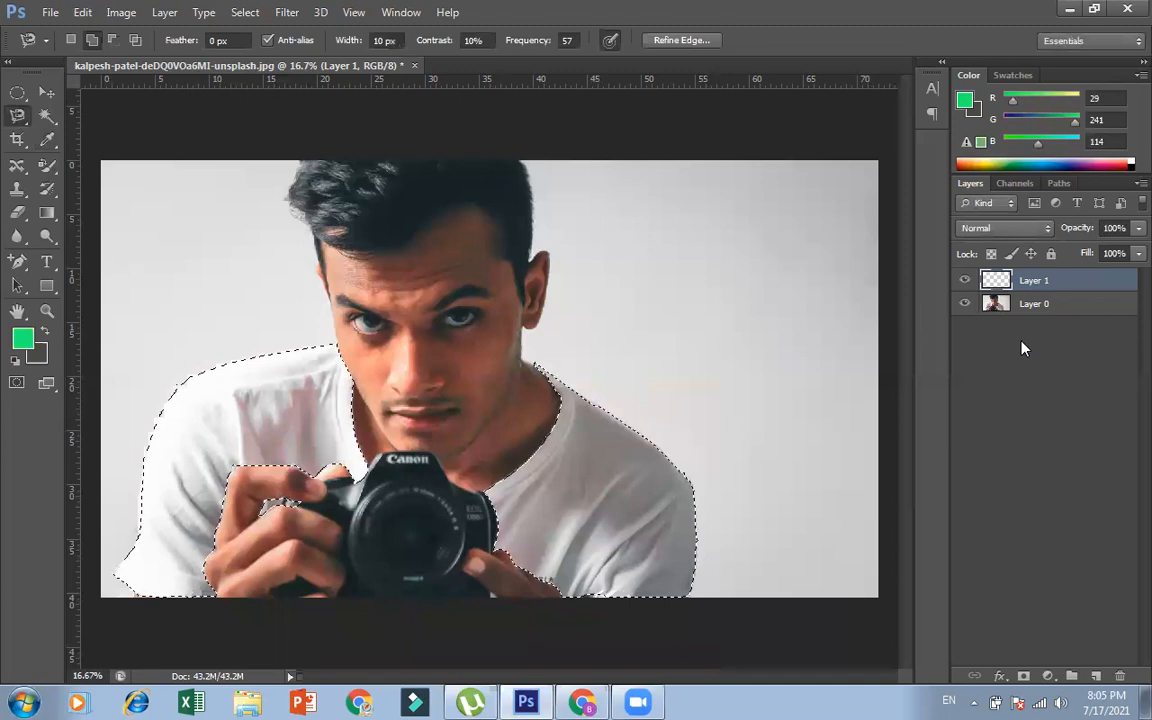
key("alt+BackSpace")
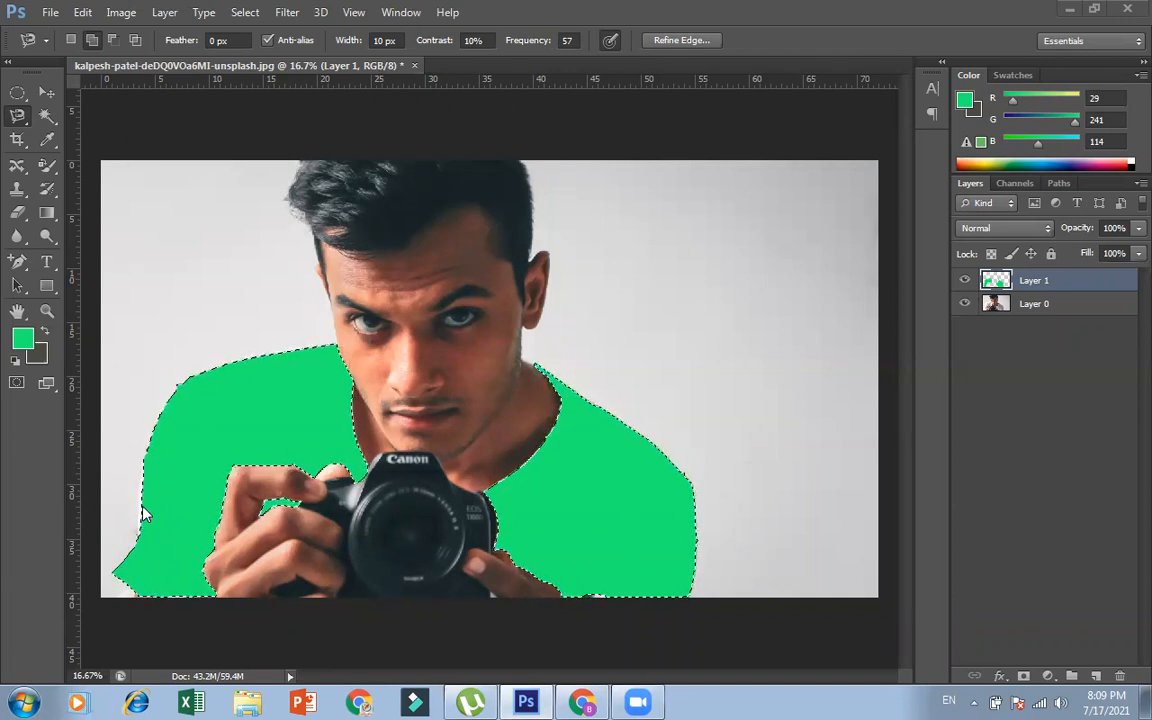
Change the foreground colour to pure red (RGB 255, 0, 0) and fill the shirt selection on Layer 1 with it
left_click(23, 340)
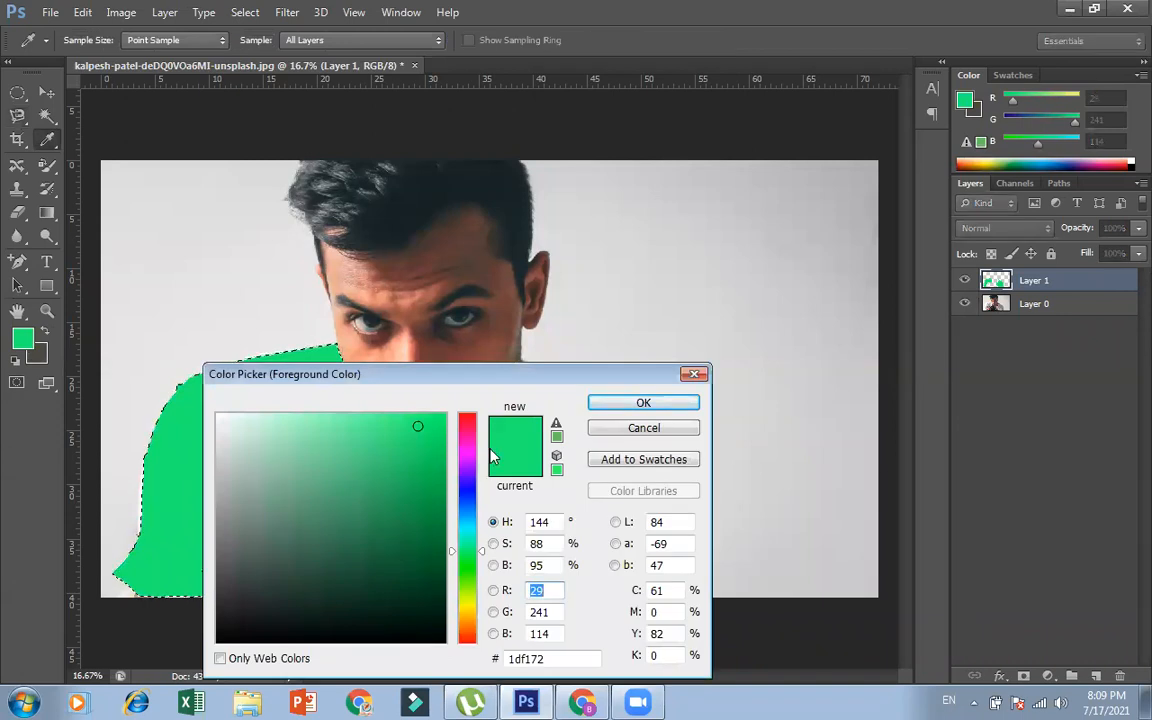
mouse_move(465, 578)
left_mouse_down()
mouse_move(465, 623)
mouse_move(478, 381)
left_mouse_up()
left_click(643, 403)
key("l")
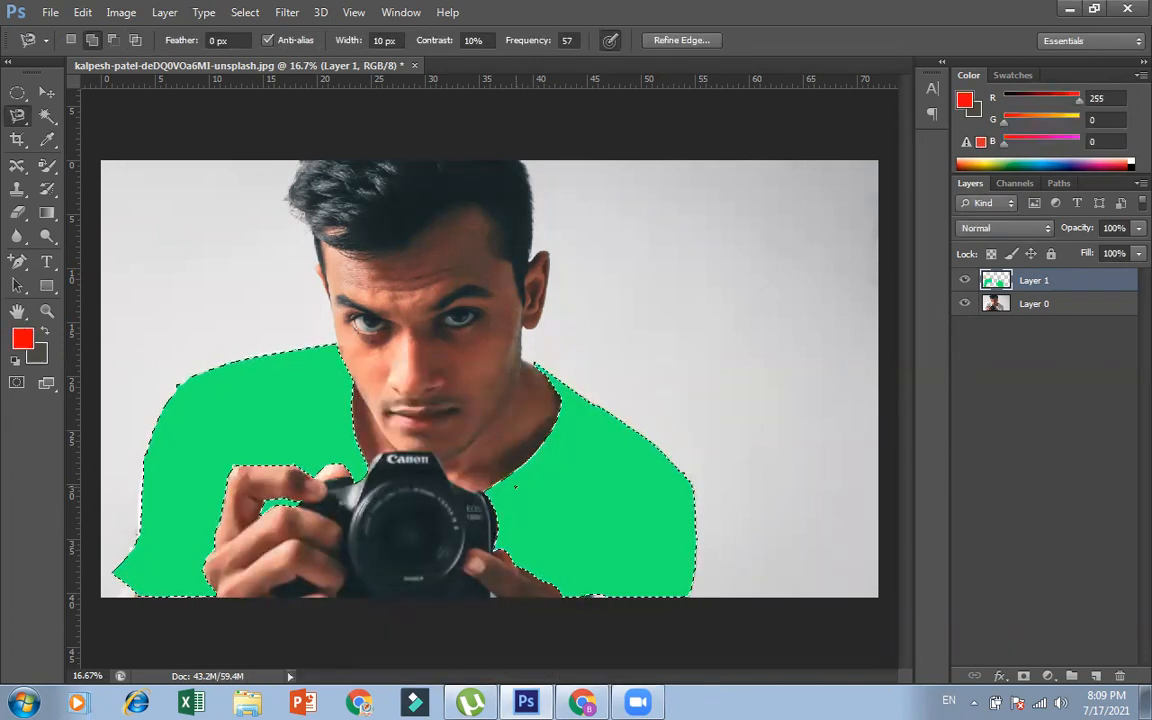
key("alt+BackSpace")
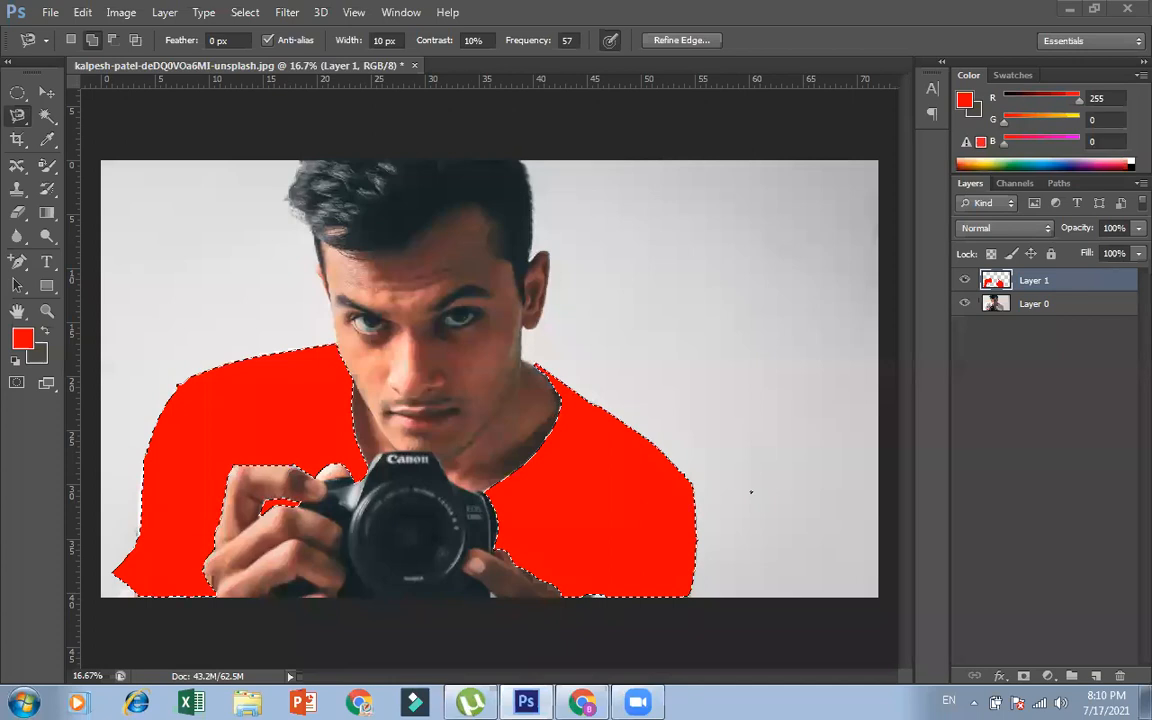
Deselect the shirt, bring the selection back with Reselect, and clear it again
key("ctrl+d")
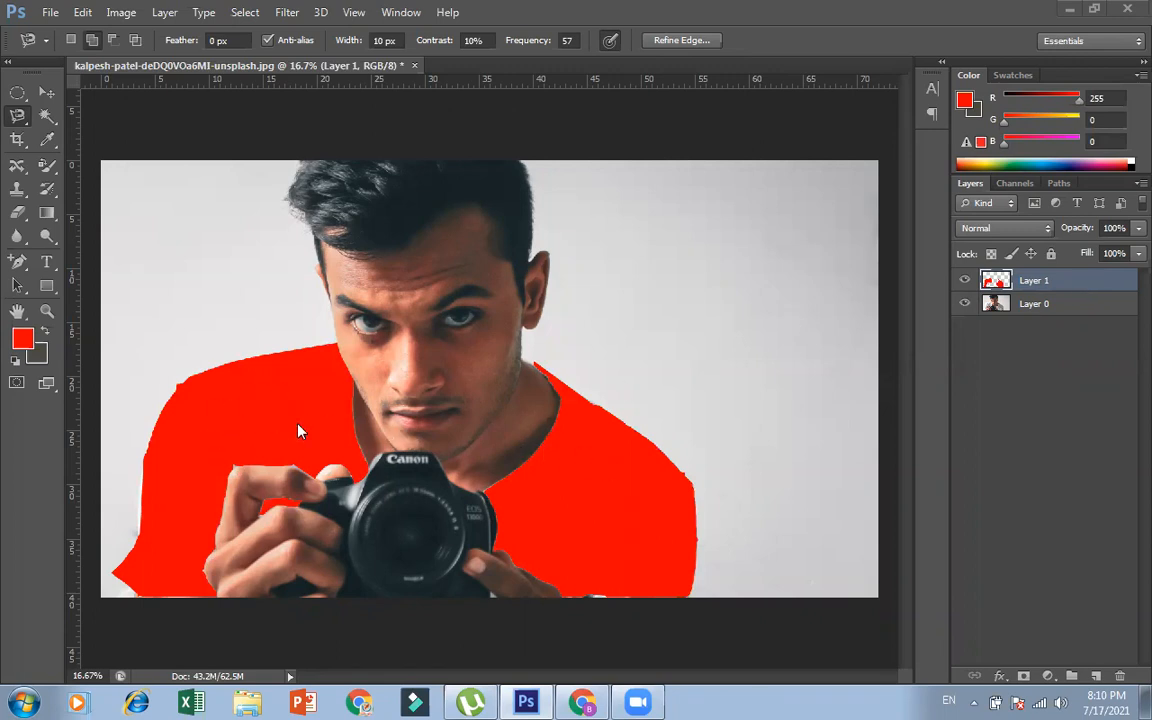
key("ctrl+shift+d")
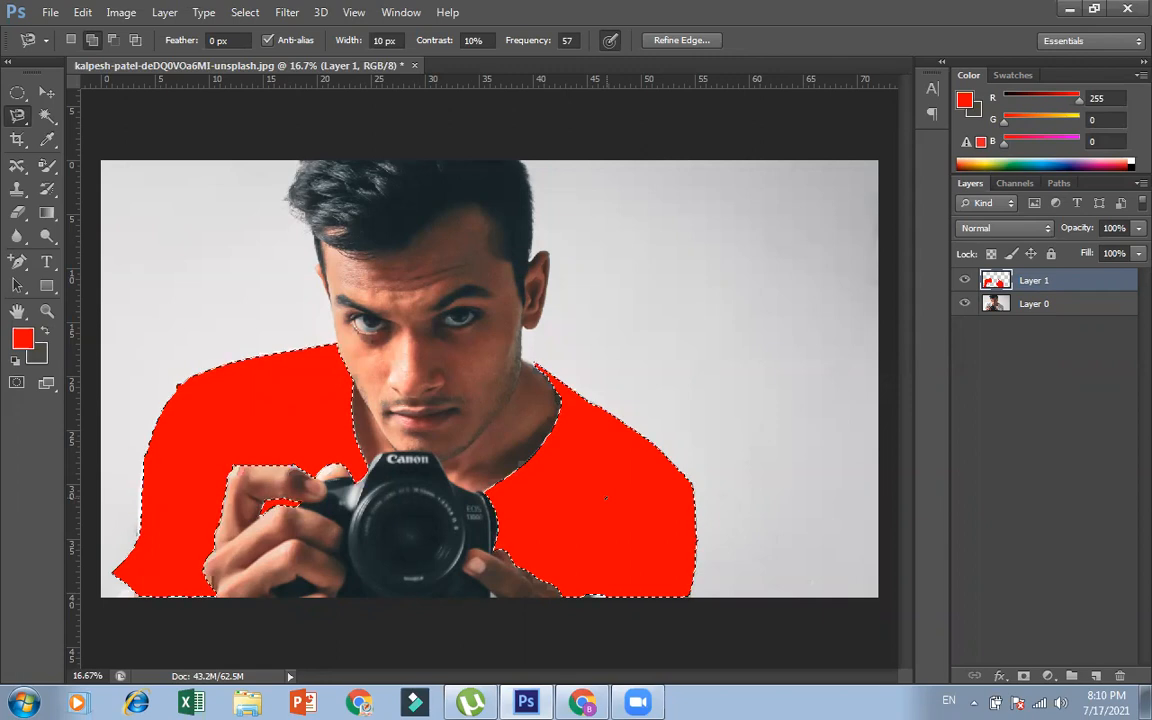
key("ctrl+d")
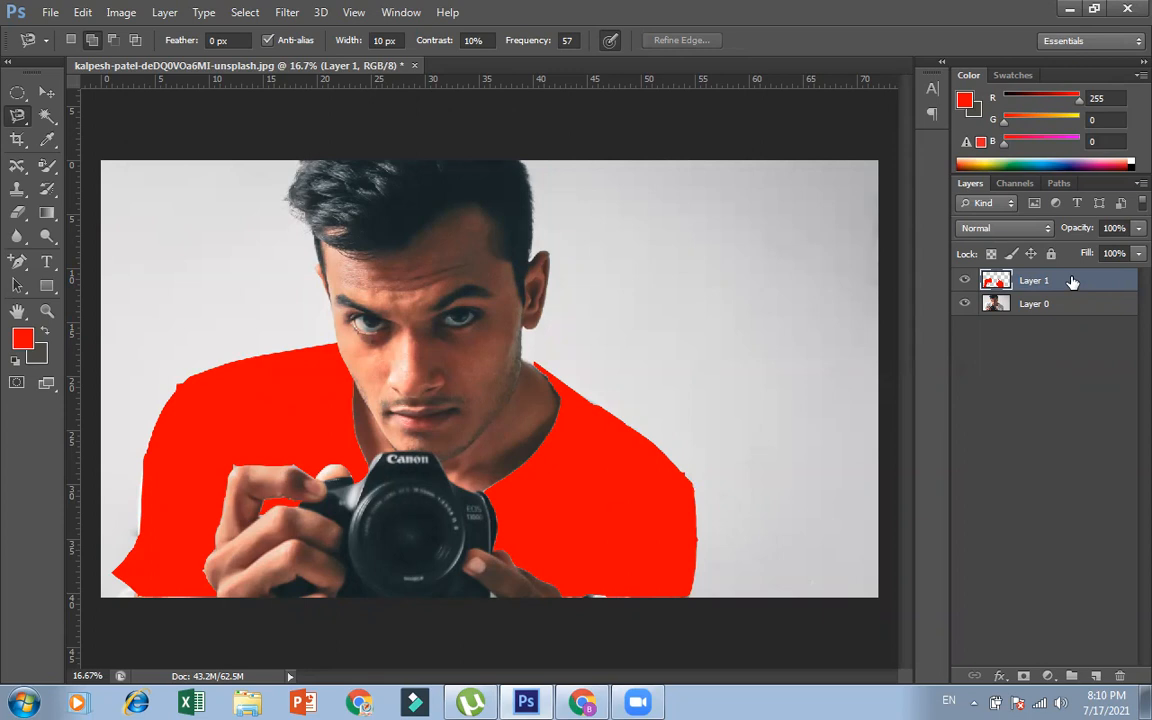
Lower Layer 1's opacity to 62% so the shirt's folds show through the red fill
left_click(1137, 228)
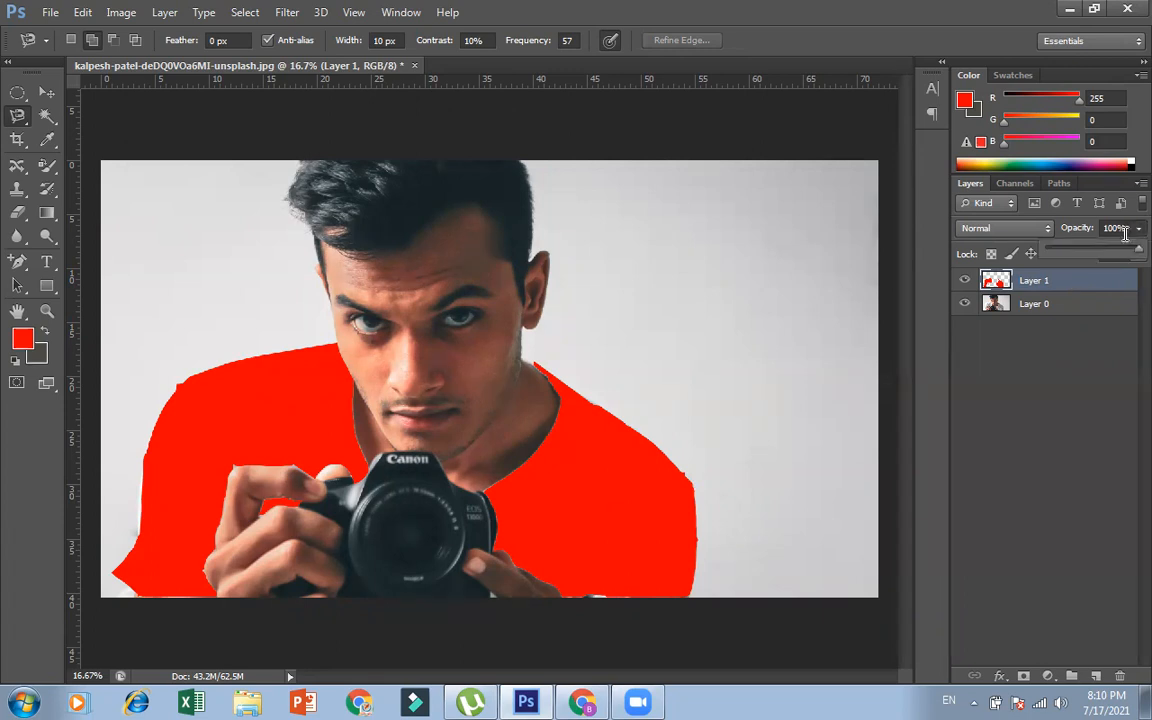
left_click(1092, 248)
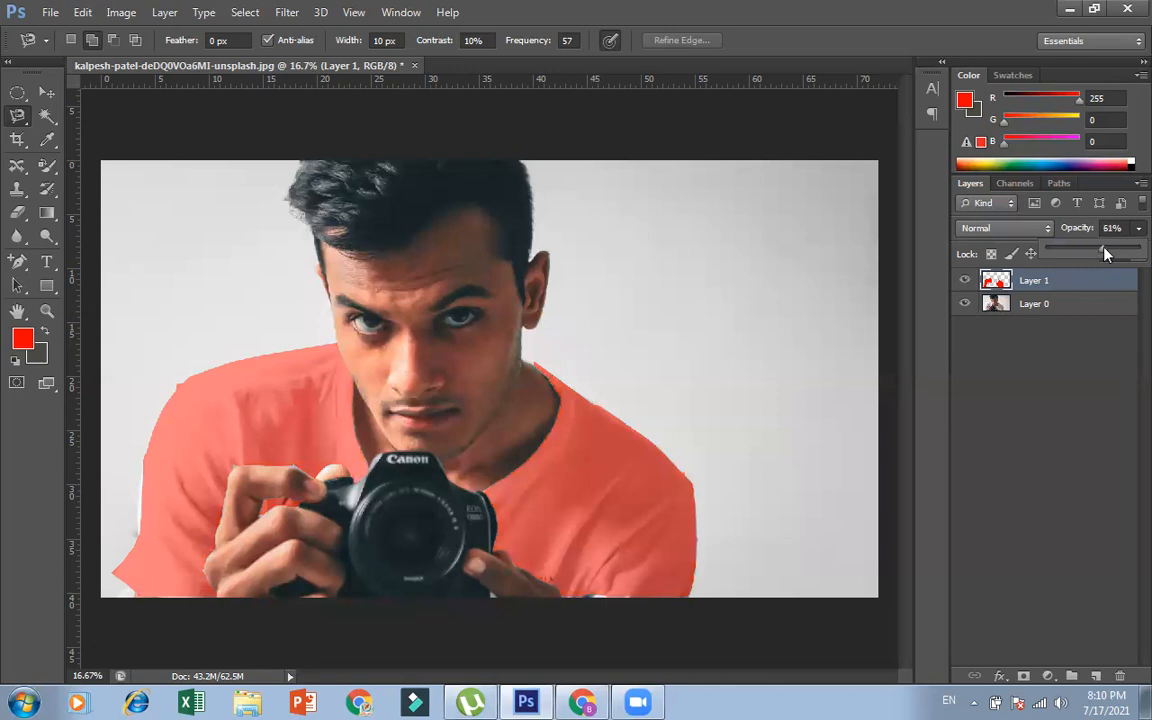
left_click_drag(1106, 252, 1107, 252)
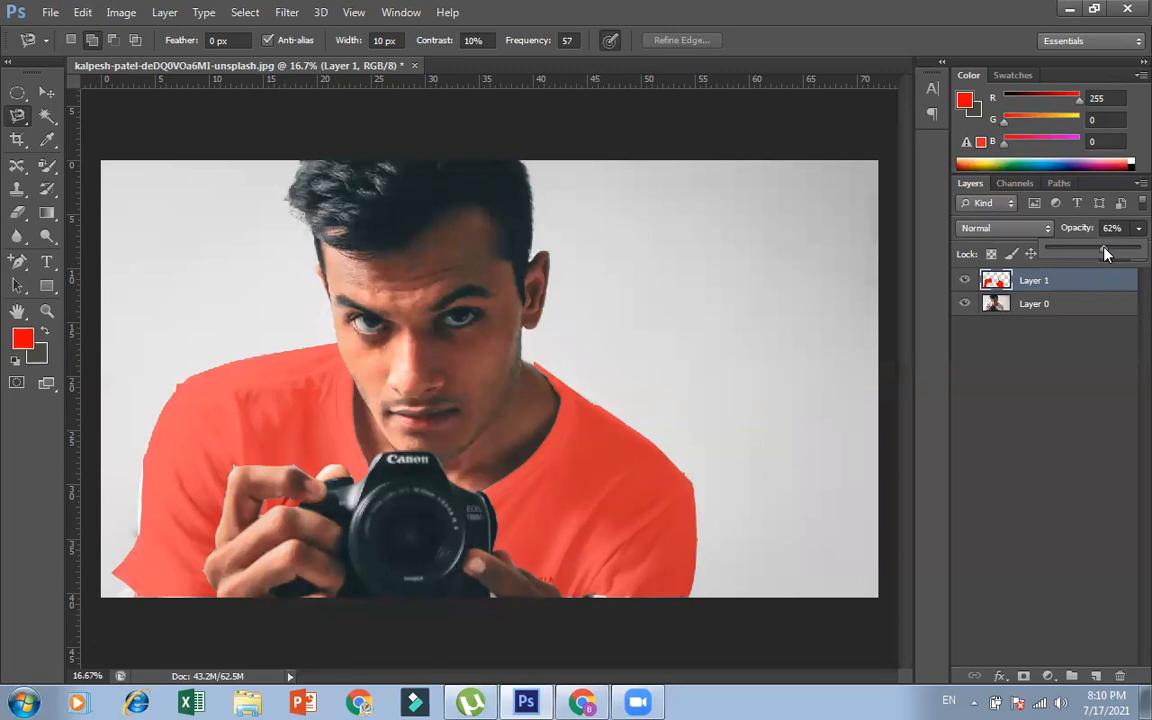
Hide and show Layer 1 twice to compare the original white shirt with the recoloured one
left_click(965, 281)
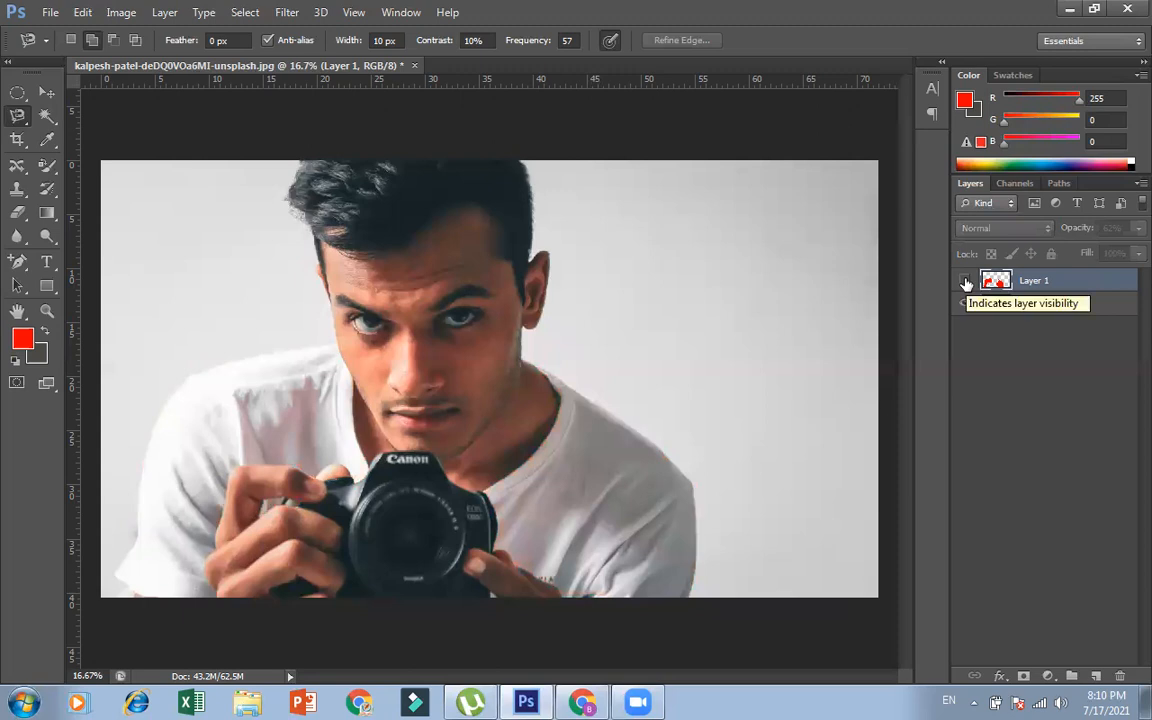
left_click(965, 281)
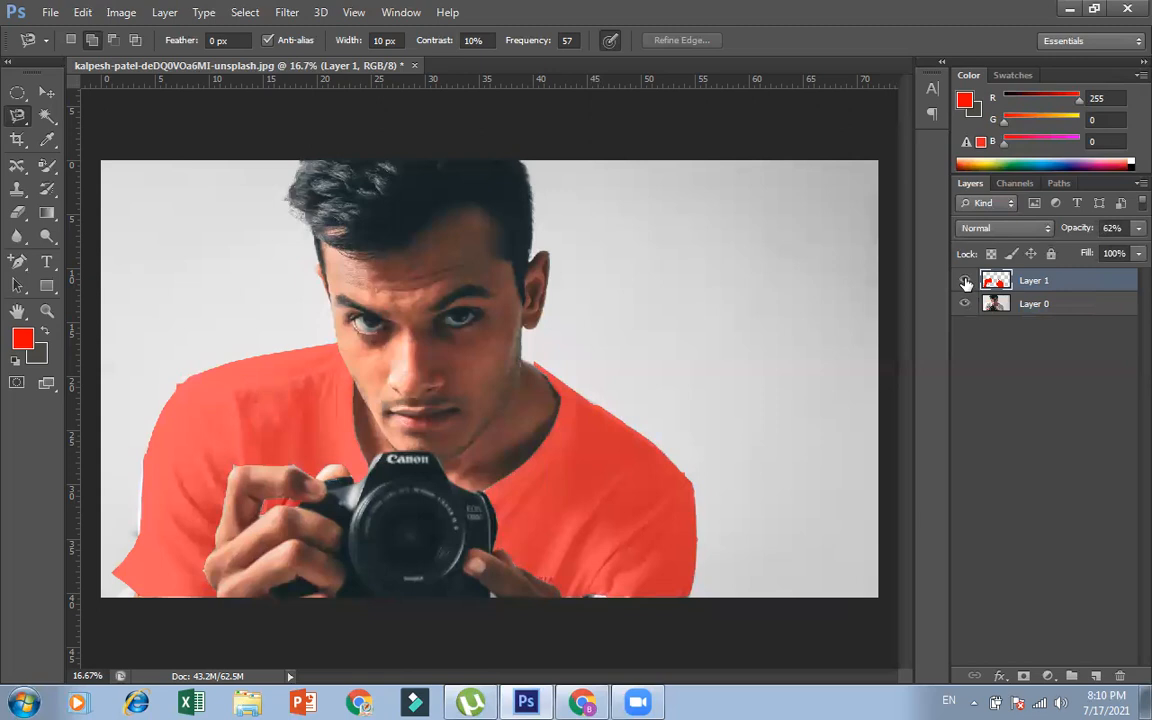
left_click(966, 284)
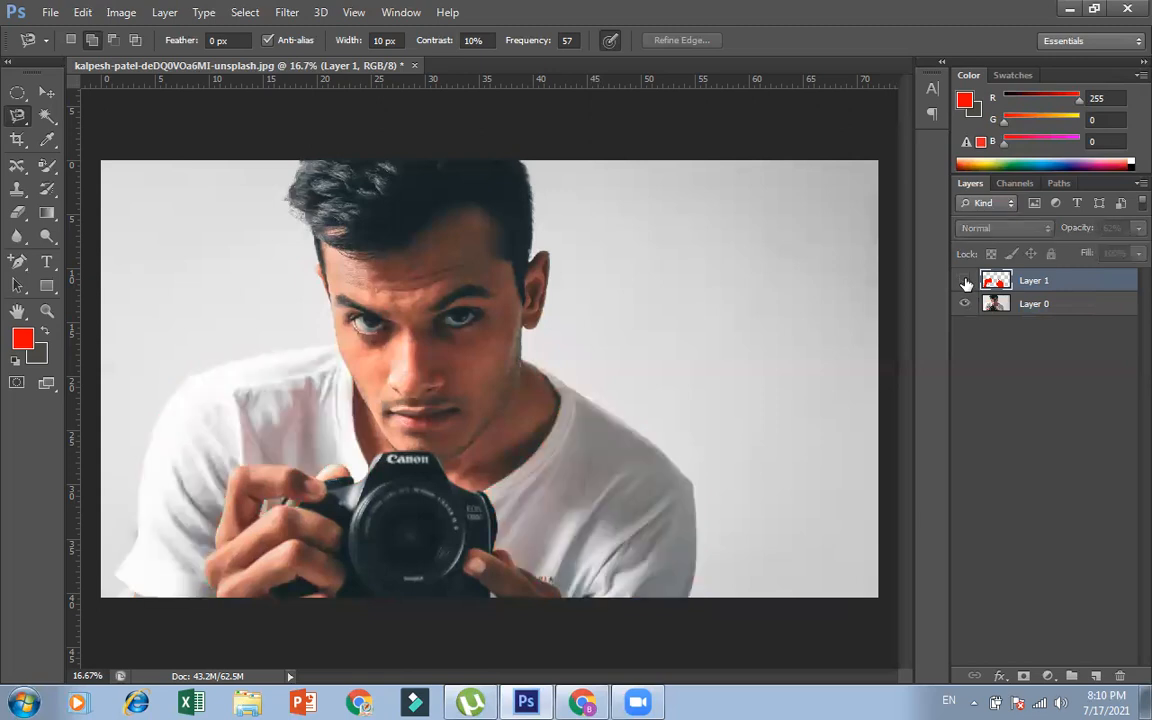
left_click(966, 284)
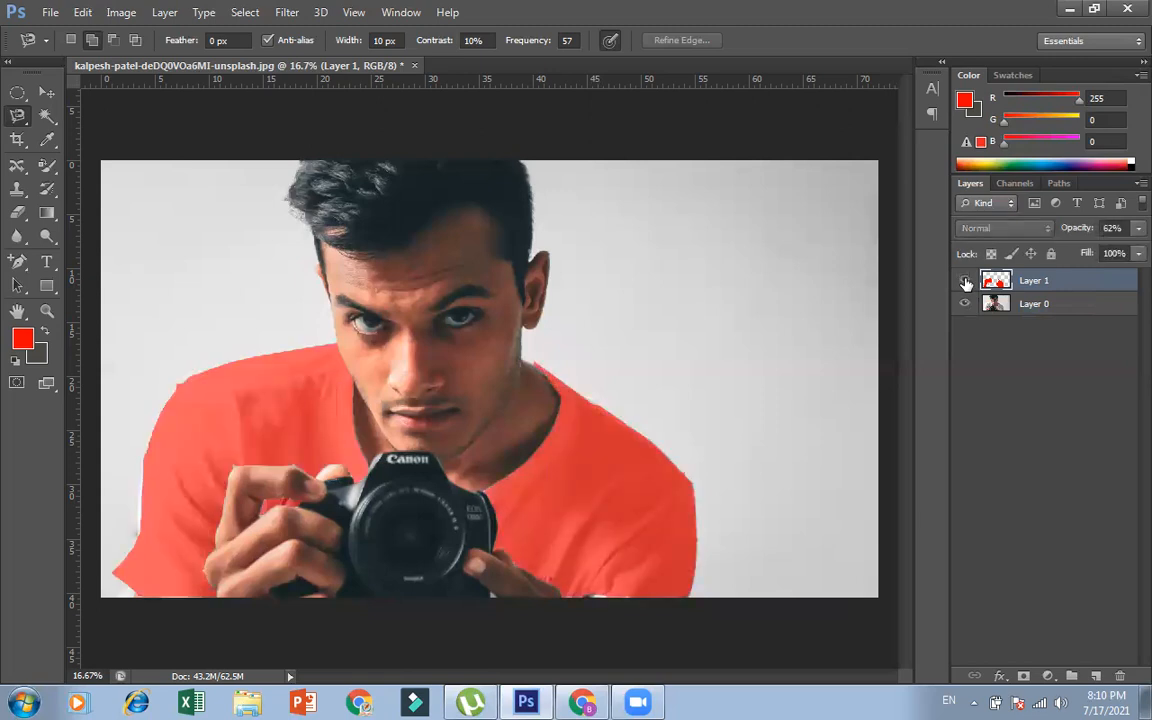
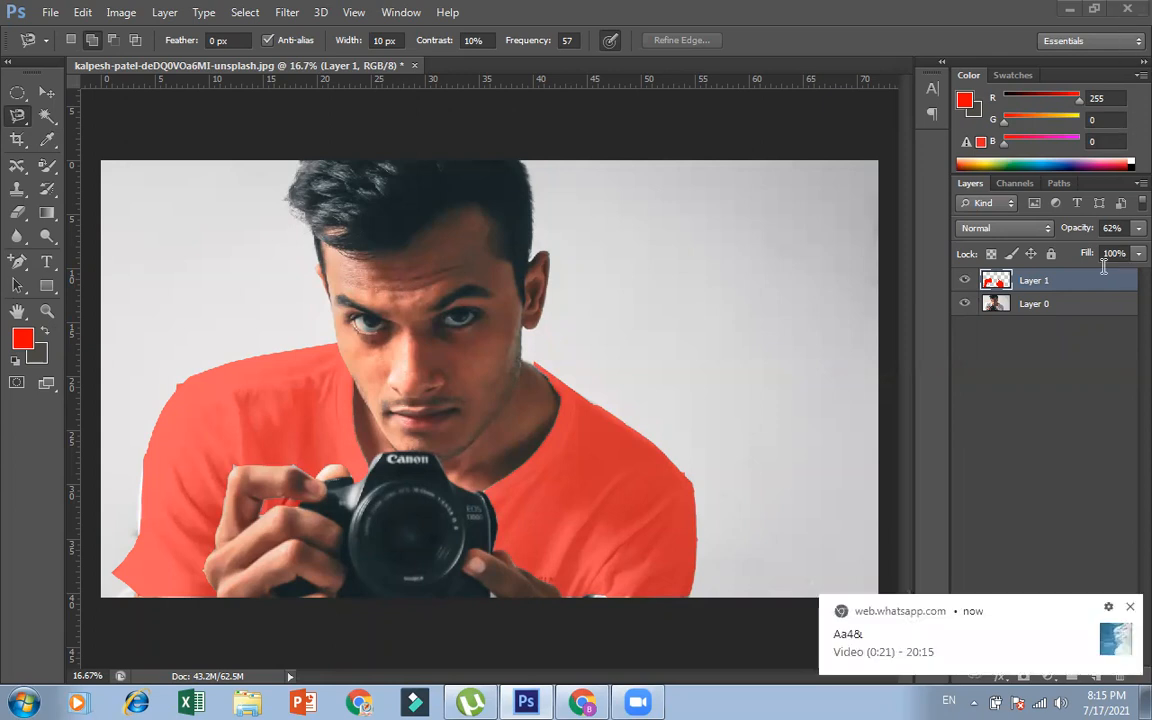
Dismiss the notification and open the PHOTO CLASS folder on Local Disk (E:) in a maximised Windows Explorer window
left_click(1127, 610)
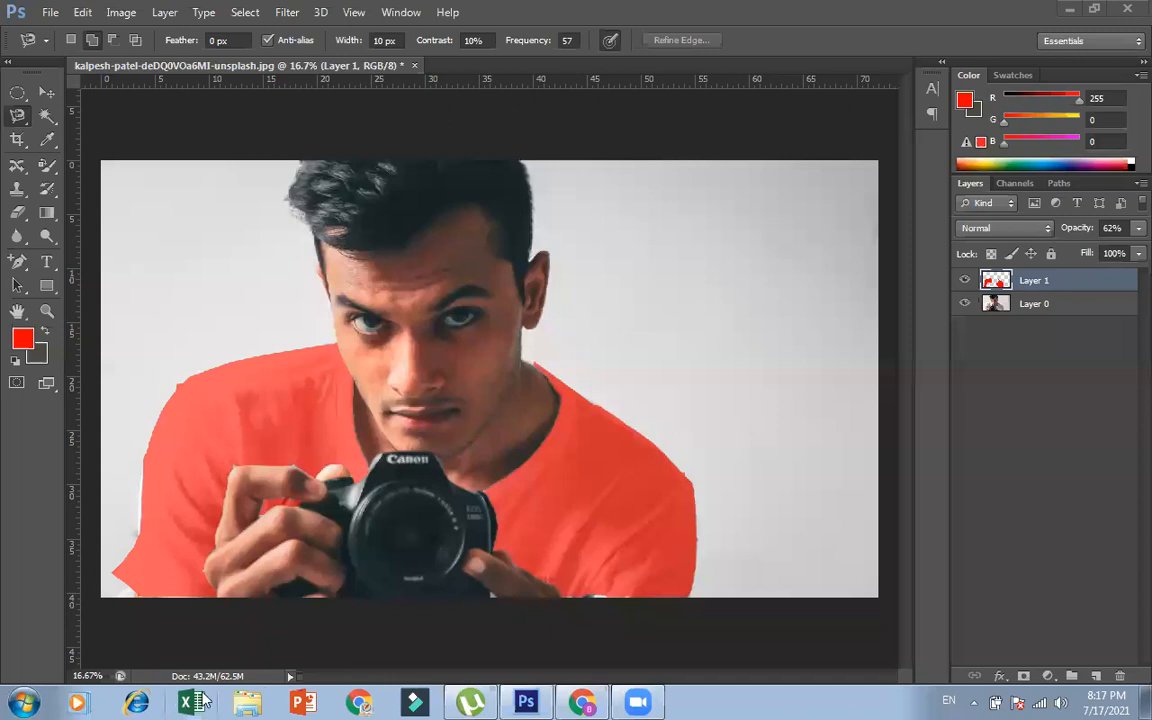
left_click(246, 701)
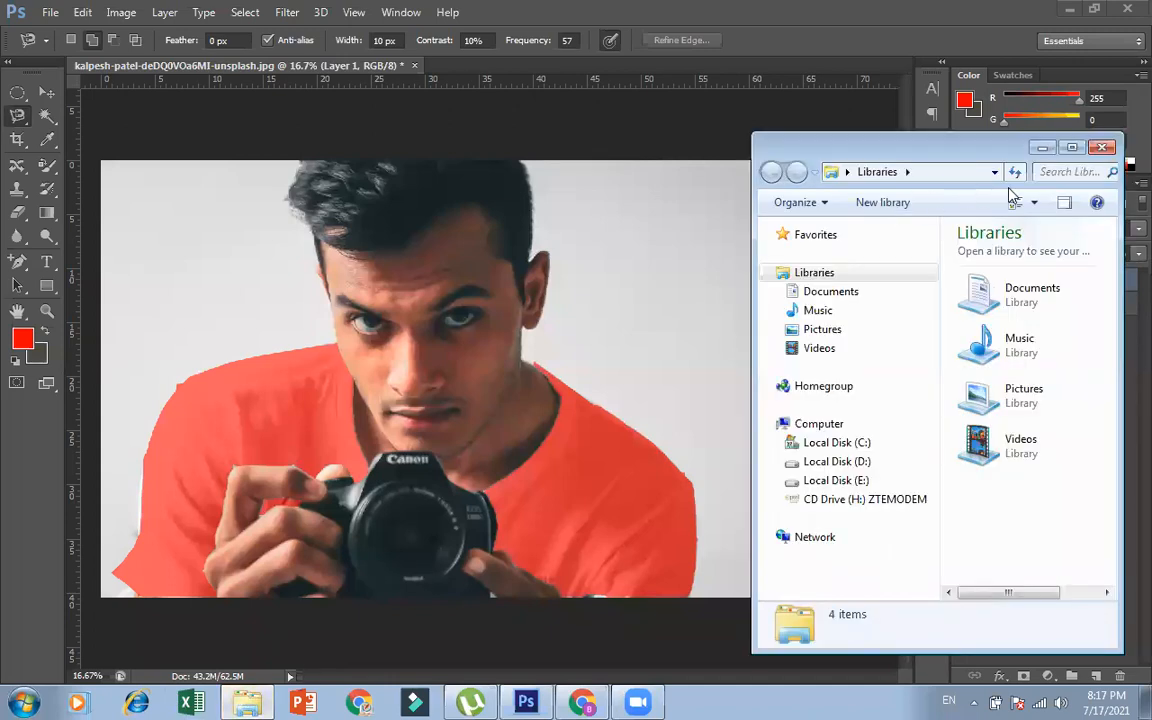
left_click(1073, 147)
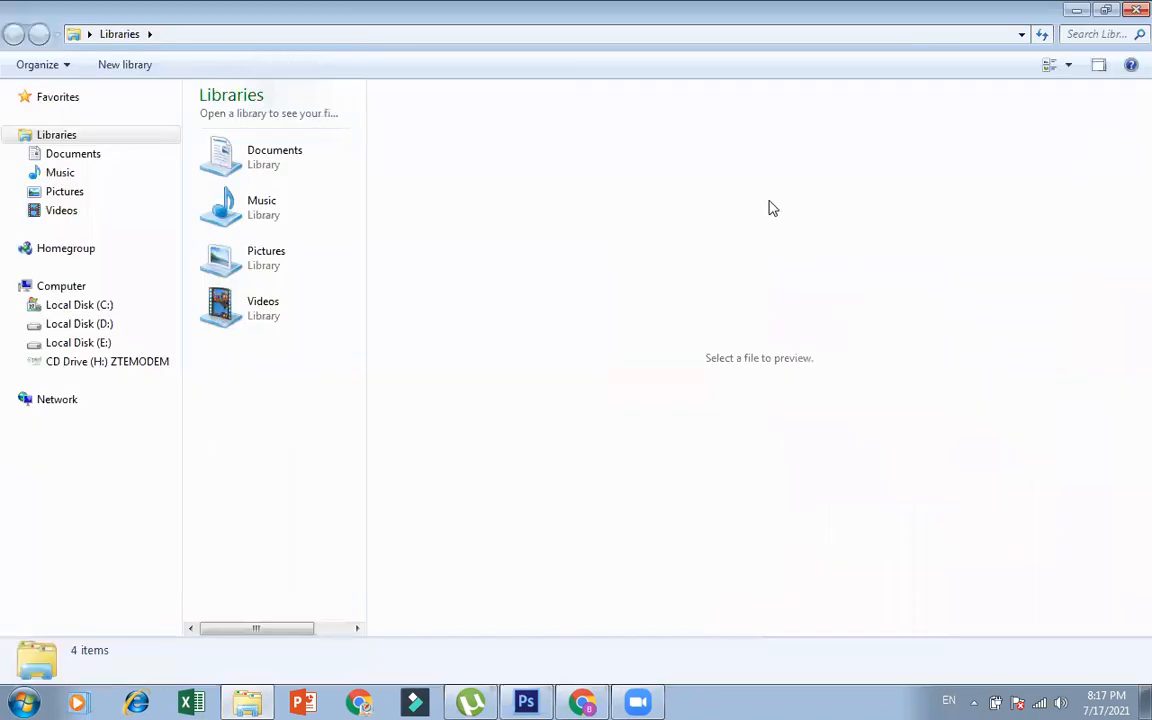
left_click(112, 343)
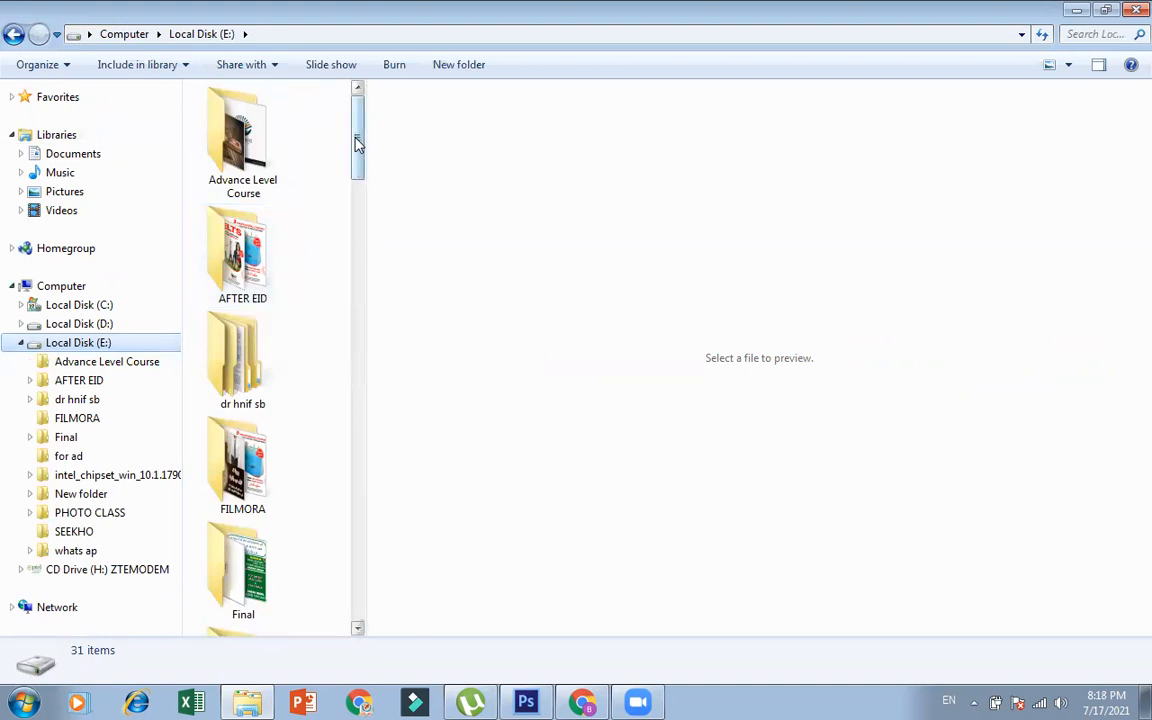
left_click_drag(358, 143, 357, 249)
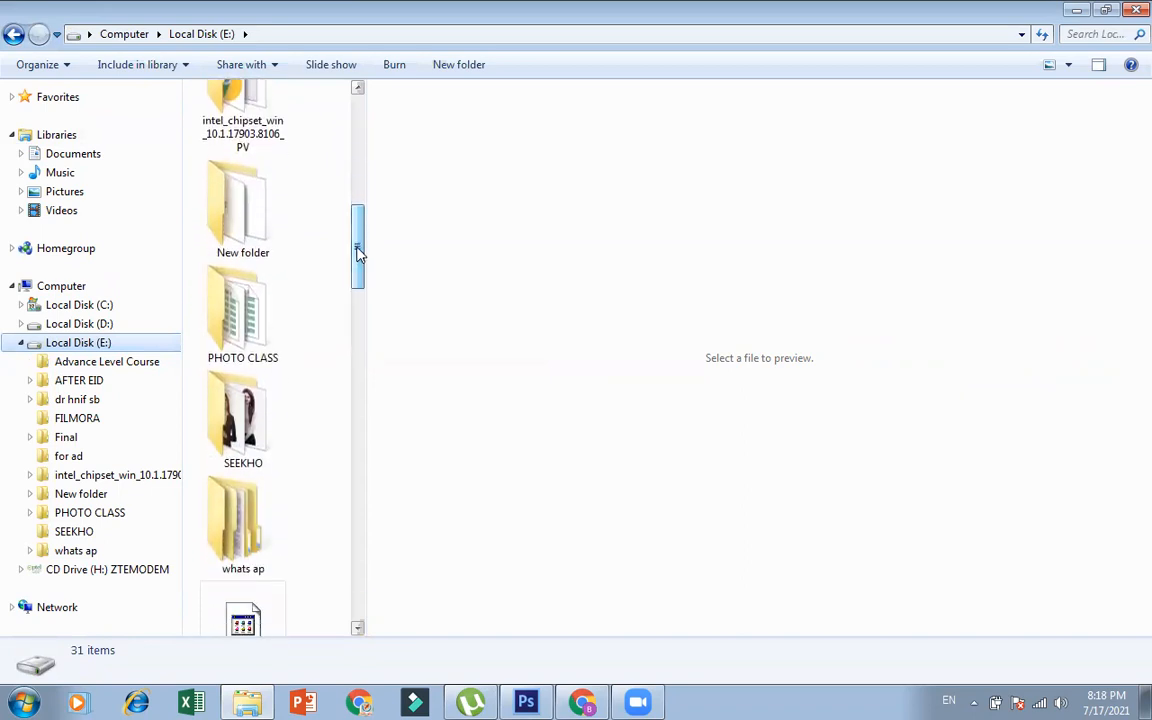
double_click(245, 330)
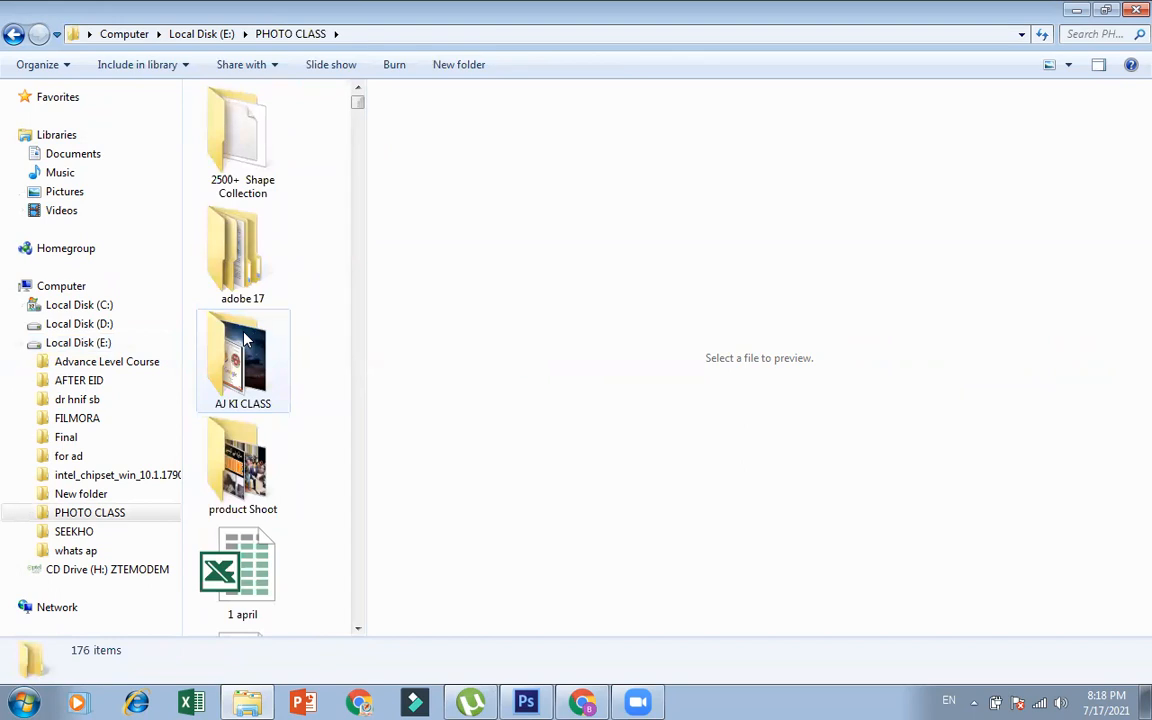
Look into the AJ KI CLASS folder, return to PHOTO CLASS, and widen its file list by narrowing the preview pane
double_click(244, 378)
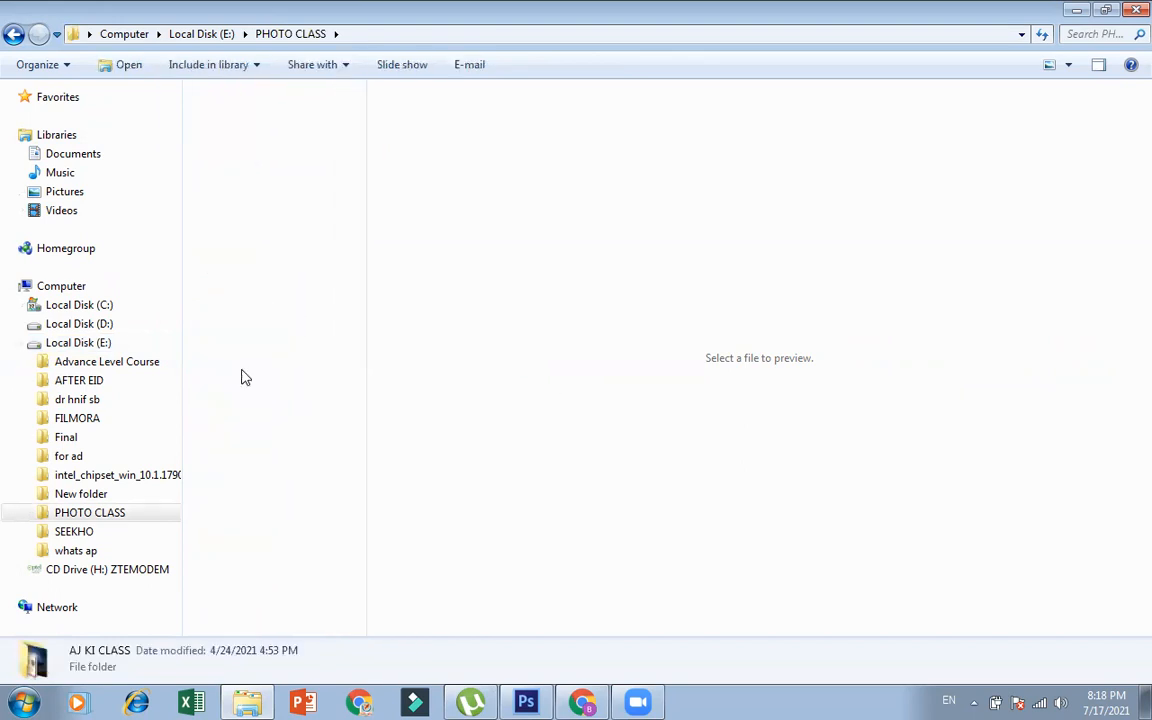
left_click(14, 36)
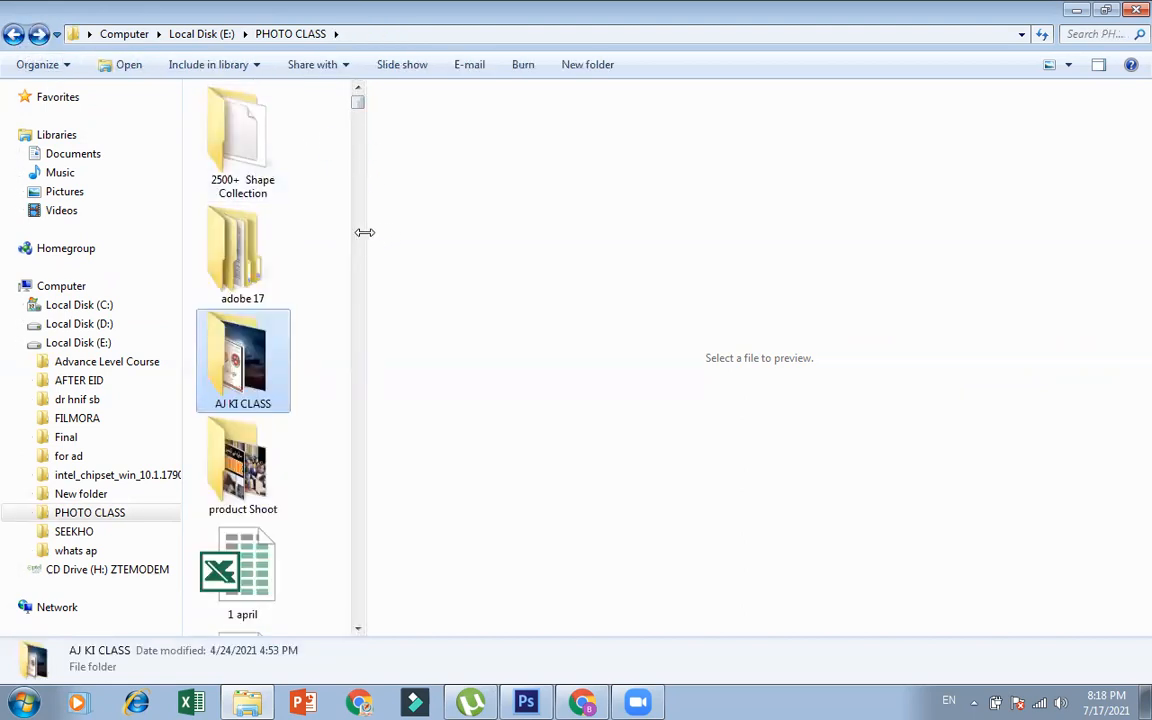
scroll(400, 237, "down", 10)
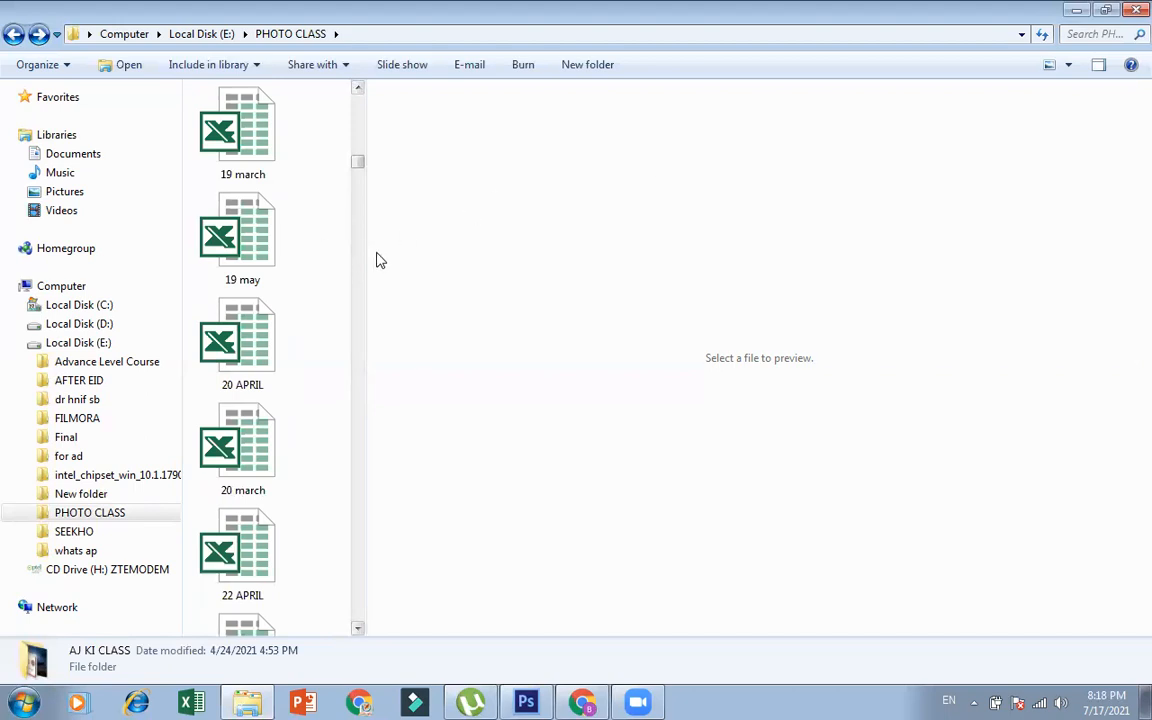
left_click_drag(369, 255, 1082, 390)
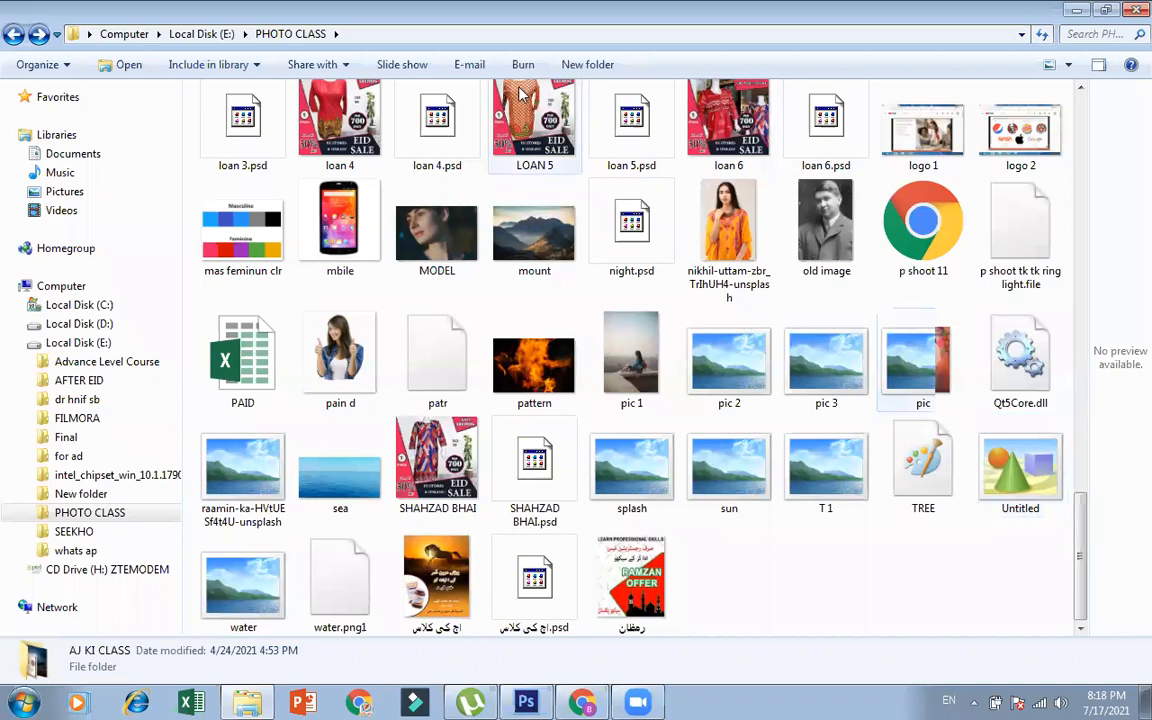
View the loan 6 image from PHOTO CLASS in Windows Photo Viewer and switch back to Photoshop
left_click(730, 137)
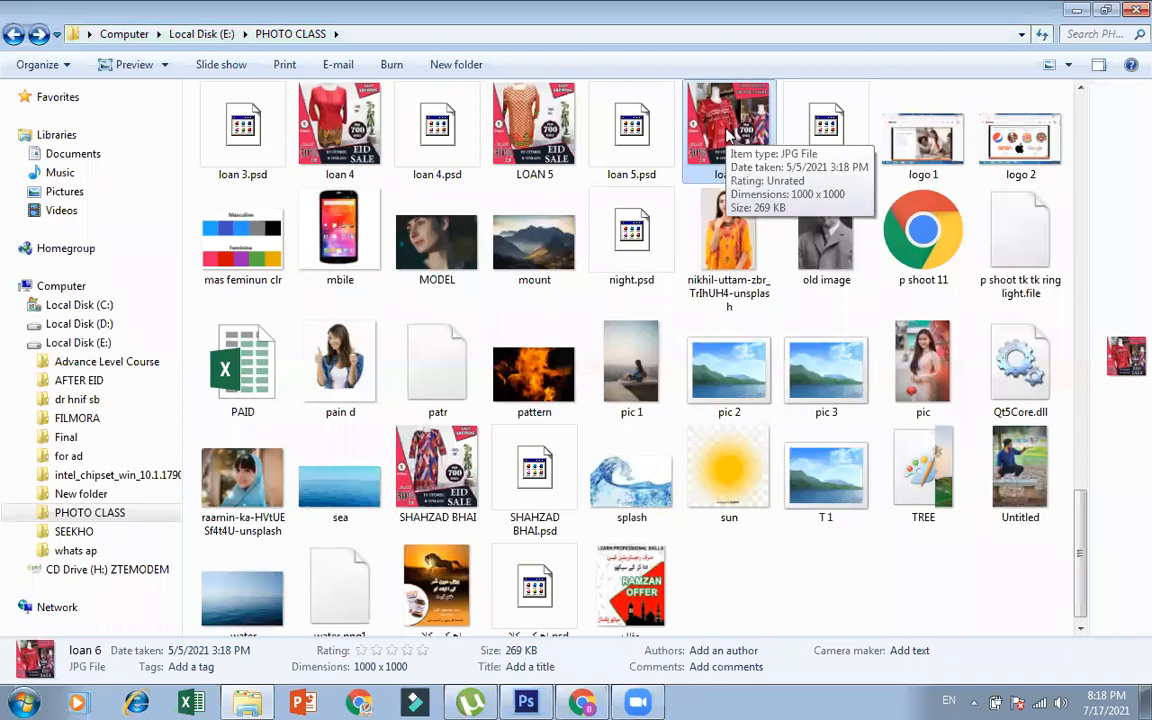
double_click(729, 136)
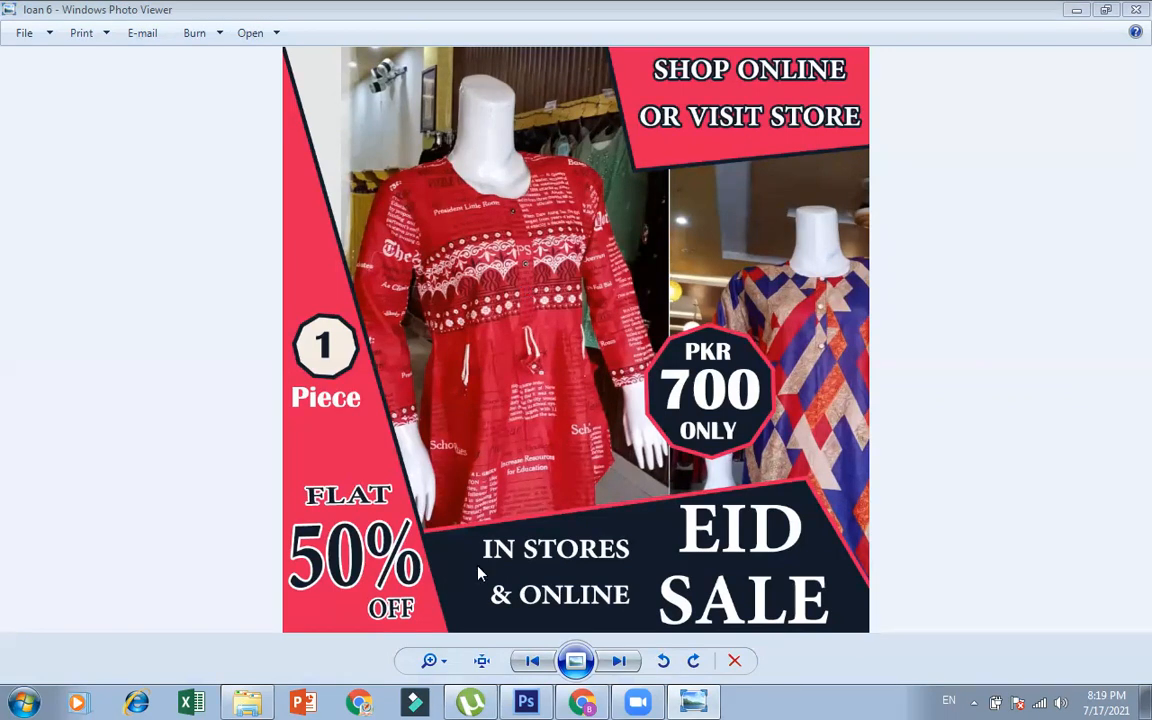
left_click(530, 701)
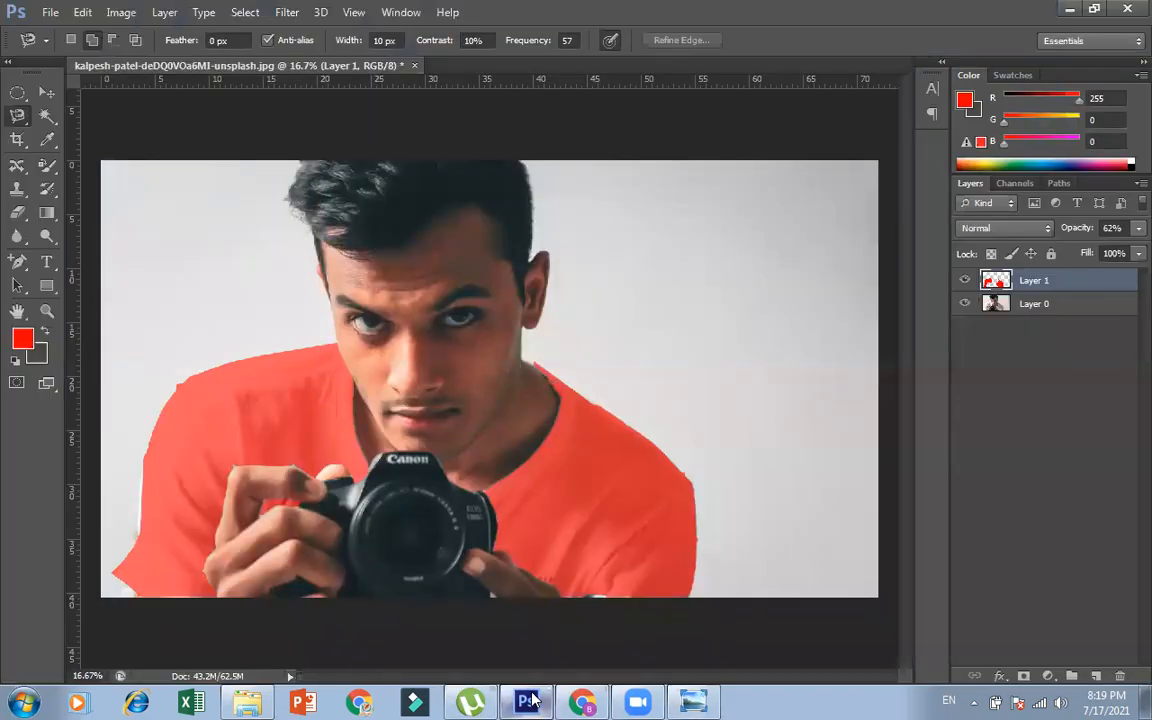